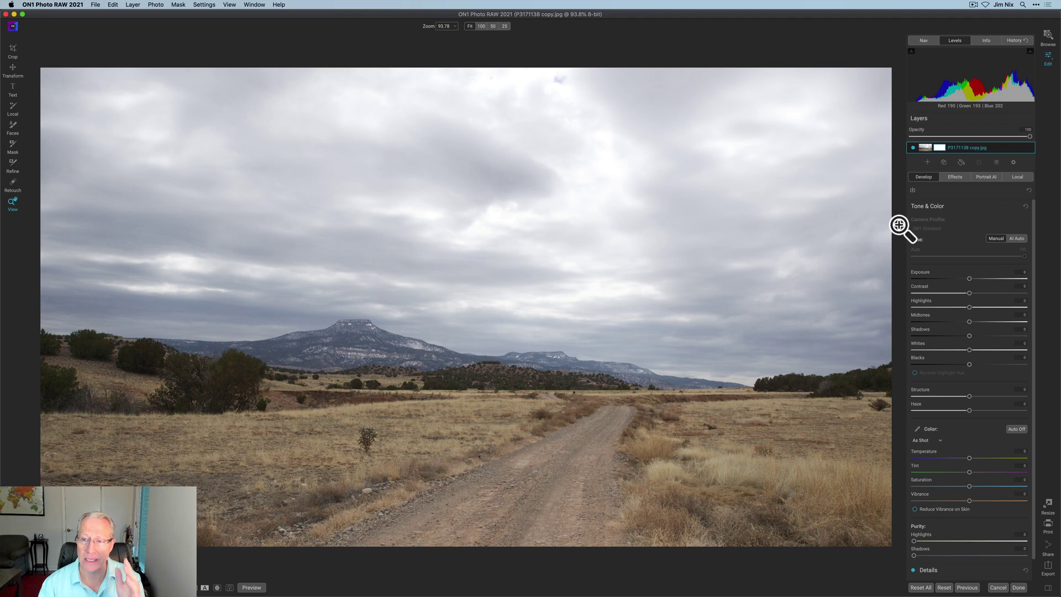
- Add the pink and orange sunset sky Skies49.jpg from the Skies backgrounds as a new layer
{"action": "left_click", "coordinate": [927, 161]}
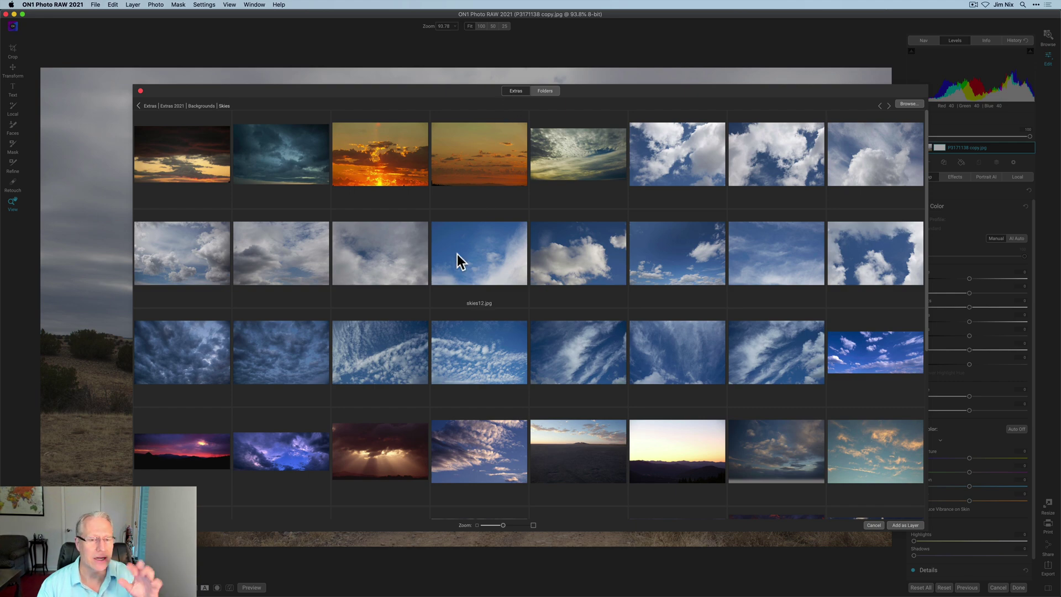
{"action": "scroll", "coordinate": [458, 256], "scroll_direction": "down", "scroll_amount": 5}
{"action": "scroll", "coordinate": [456, 254], "scroll_direction": "down", "scroll_amount": 2}
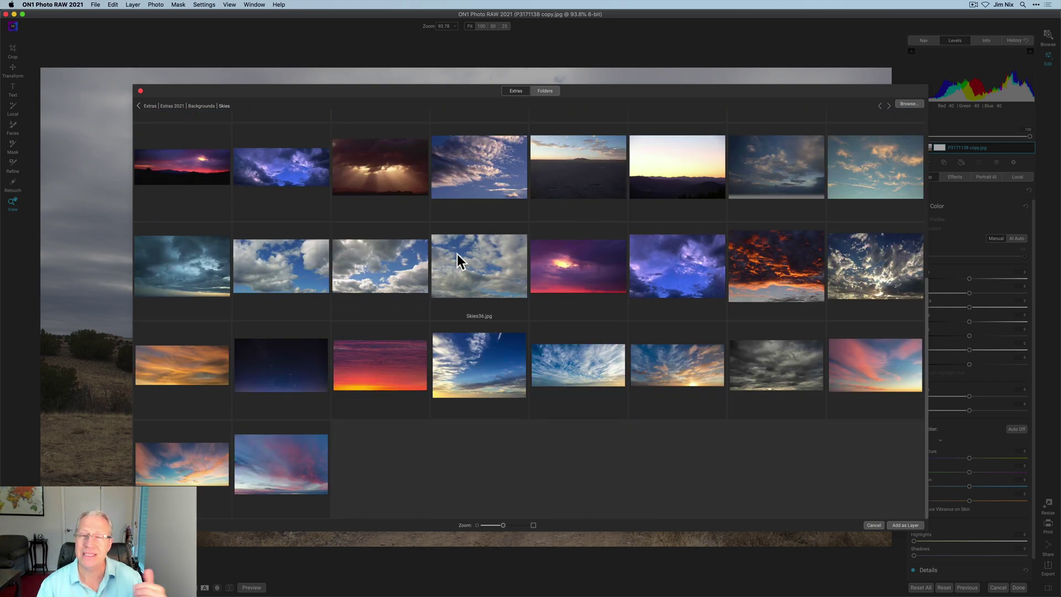
{"action": "left_click", "coordinate": [187, 466]}
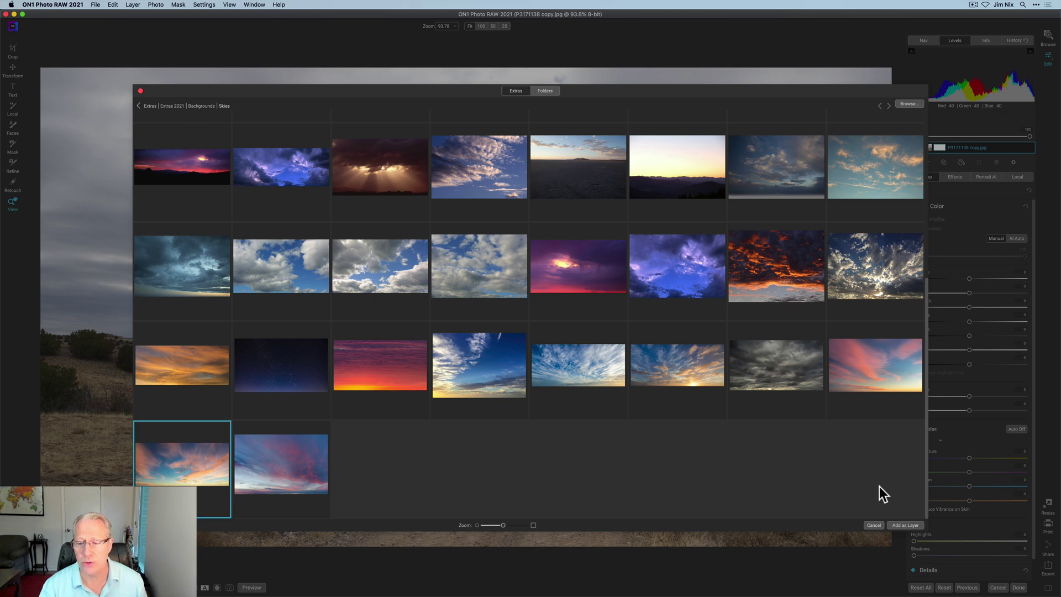
{"action": "left_click", "coordinate": [901, 525]}
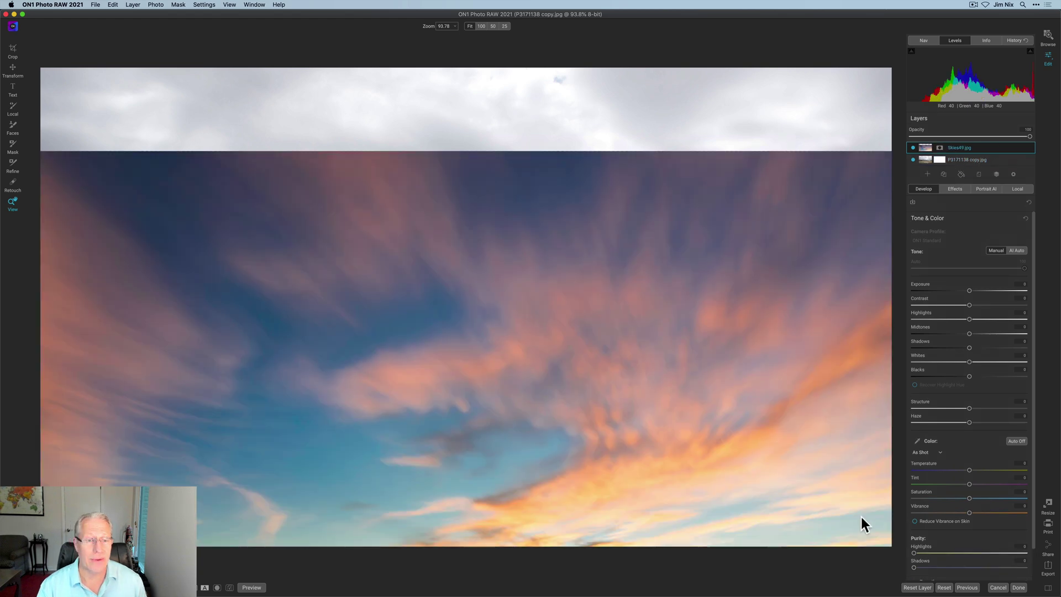
- Transform the sky layer by moving it vertically until its horizon lines up with the base of the mountains, and apply the move
{"action": "left_click", "coordinate": [13, 69]}
{"action": "left_click_drag", "start_coordinate": [588, 279], "coordinate": [582, 138]}
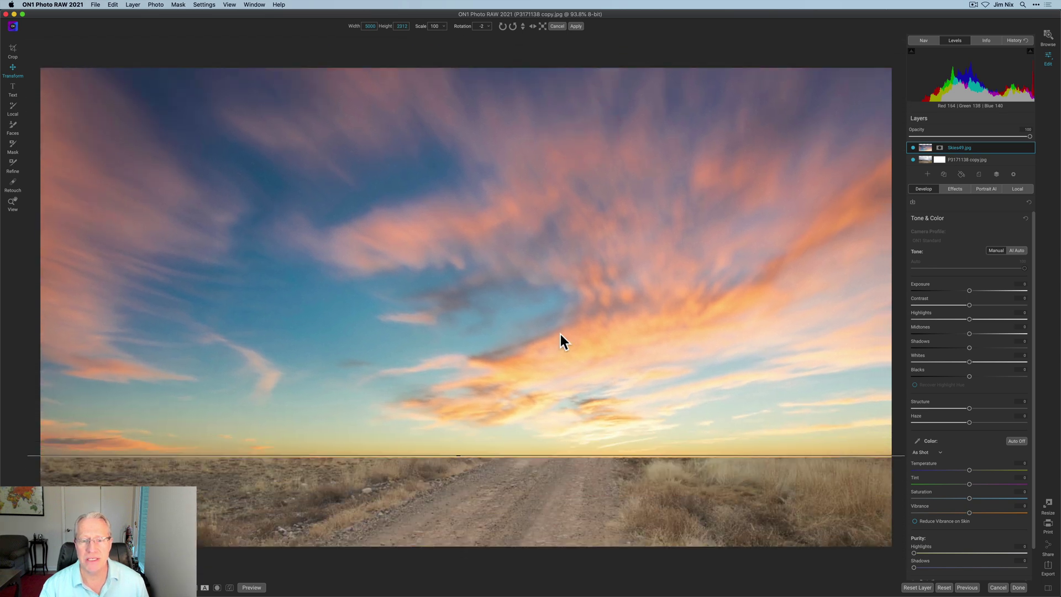
{"action": "left_click_drag", "start_coordinate": [564, 348], "coordinate": [572, 183]}
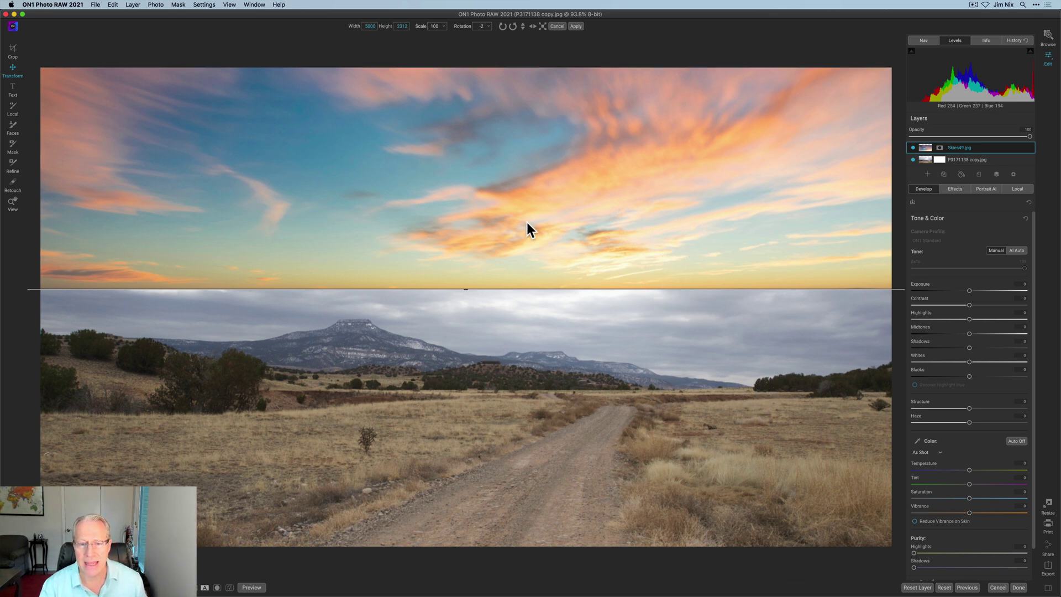
{"action": "left_click_drag", "start_coordinate": [530, 219], "coordinate": [545, 301]}
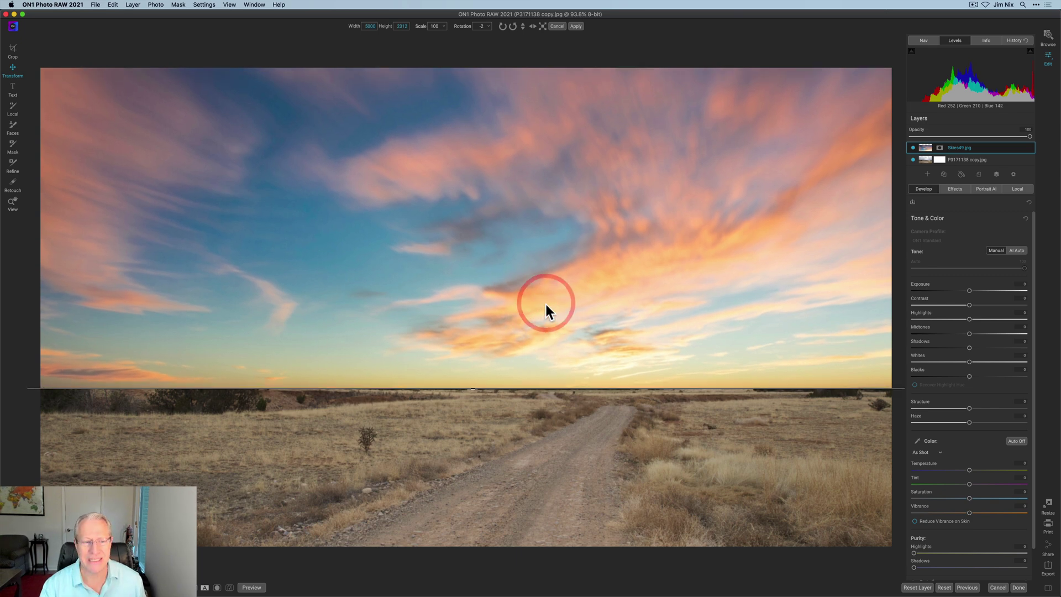
{"action": "left_click", "coordinate": [577, 26]}
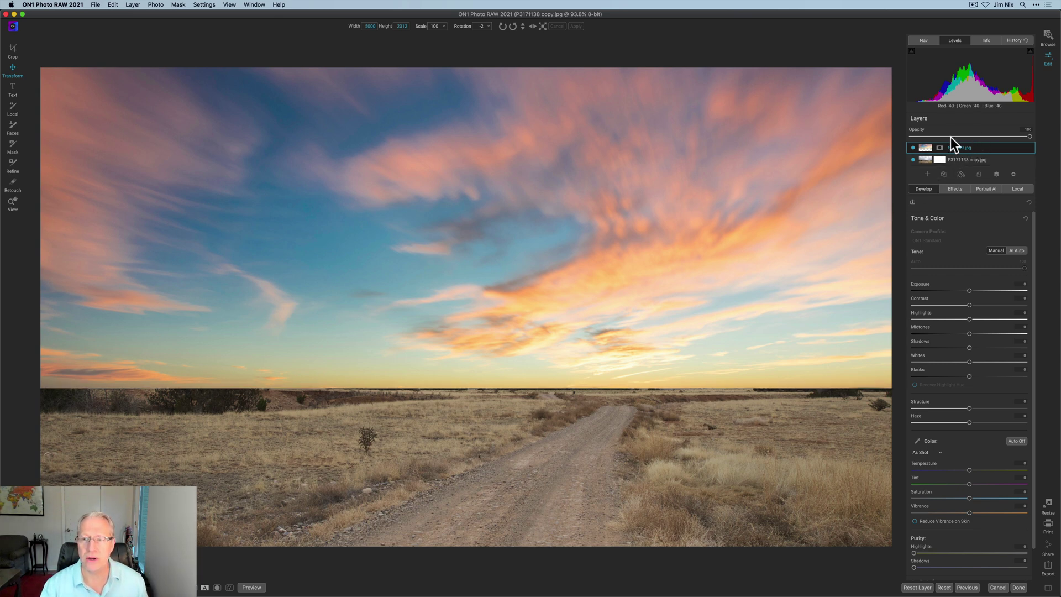
- Move the sky layer beneath the P3171138 copy.jpg layer and make the landscape photo layer active
{"action": "left_click_drag", "start_coordinate": [956, 147], "coordinate": [953, 160]}
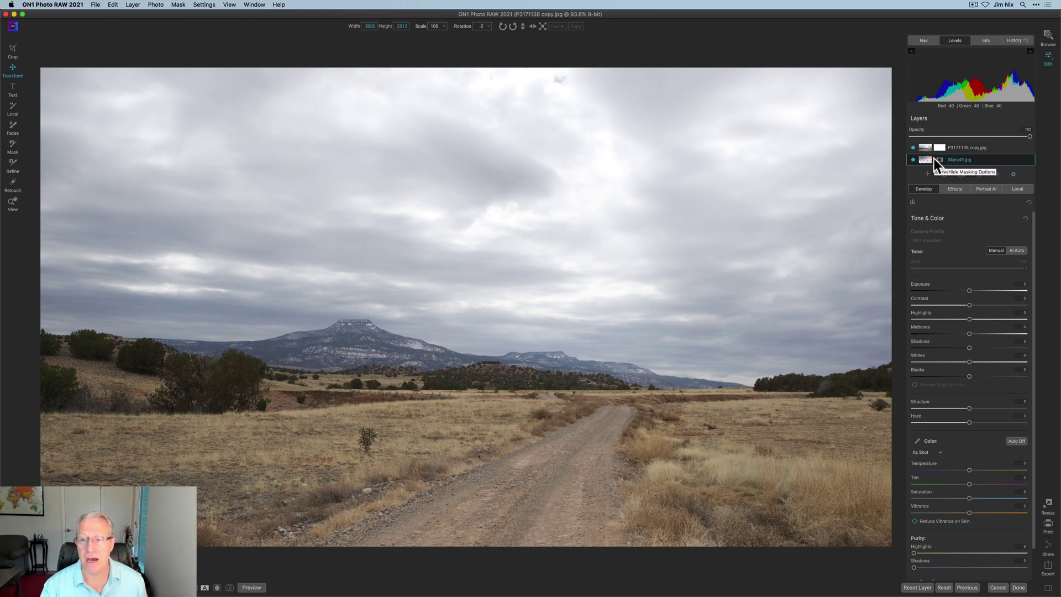
{"action": "left_click", "coordinate": [930, 147]}
{"action": "left_click", "coordinate": [996, 145]}
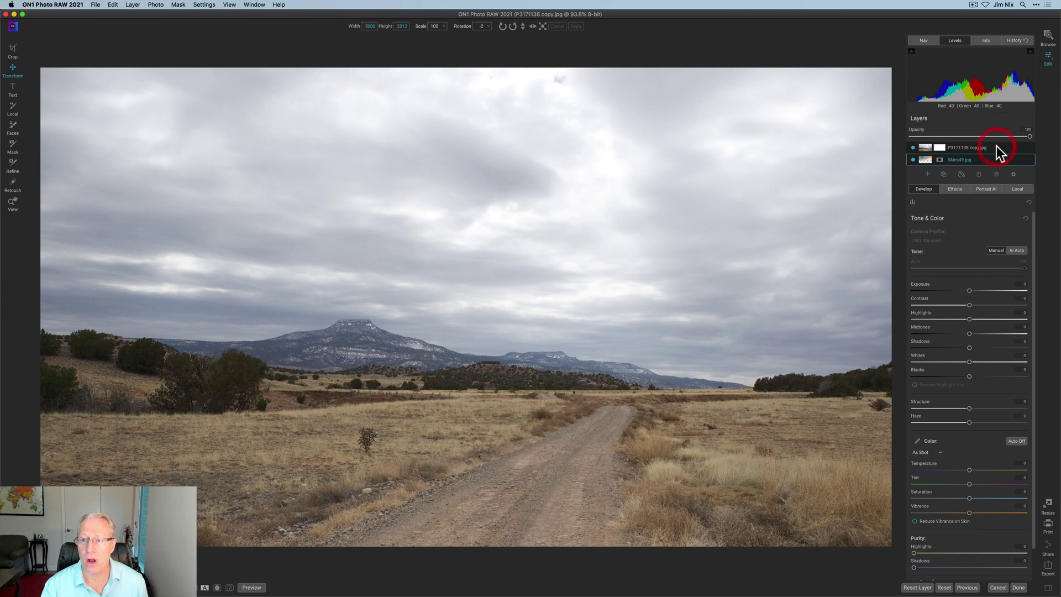
- With the quick mask brush at size 125 in Drop mode, mark the cloudy sky down to just above the mountains
{"action": "key", "text": "z"}
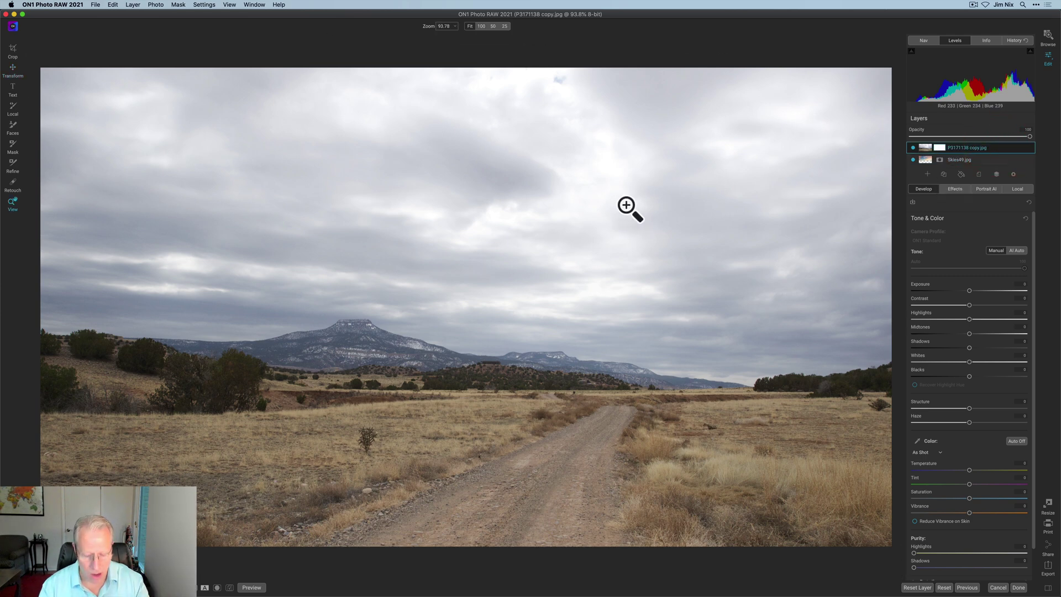
{"action": "key", "text": "k"}
{"action": "left_click", "coordinate": [333, 25]}
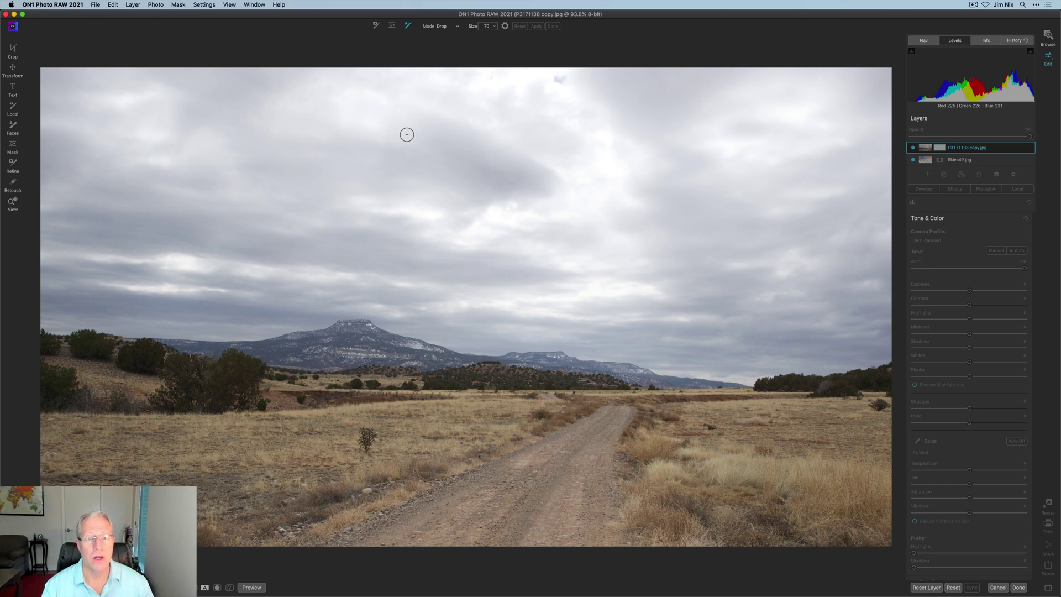
{"action": "key", "text": "bracketright"}
{"action": "key", "text": "bracketright"}
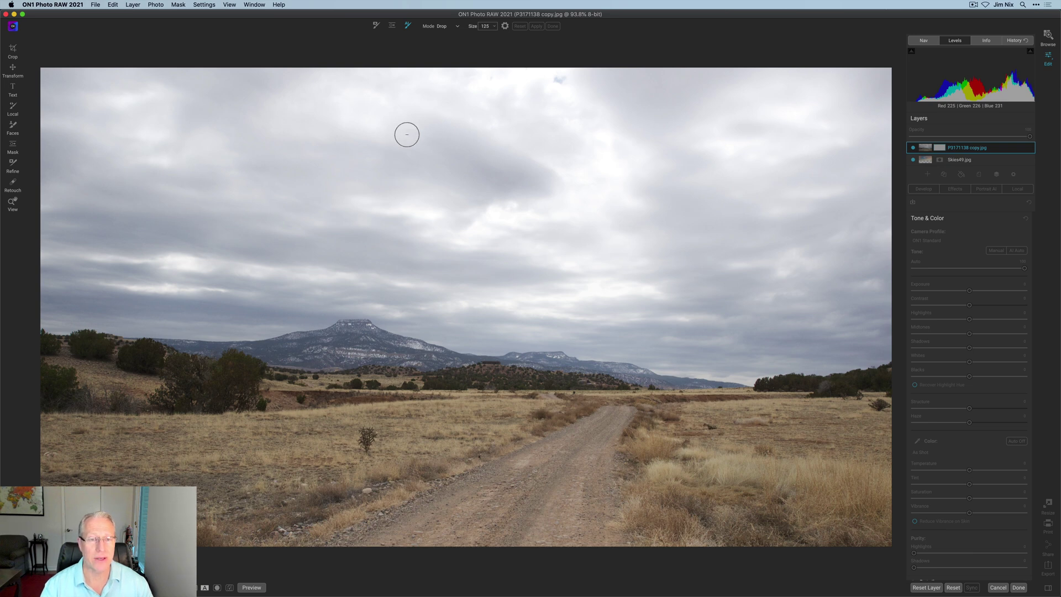
{"action": "mouse_move", "coordinate": [49, 83]}
{"action": "left_mouse_down"}
{"action": "mouse_move", "coordinate": [345, 98]}
{"action": "mouse_move", "coordinate": [499, 86]}
{"action": "mouse_move", "coordinate": [673, 98]}
{"action": "mouse_move", "coordinate": [816, 89]}
{"action": "mouse_move", "coordinate": [851, 108]}
{"action": "mouse_move", "coordinate": [725, 155]}
{"action": "mouse_move", "coordinate": [861, 203]}
{"action": "mouse_move", "coordinate": [744, 241]}
{"action": "mouse_move", "coordinate": [878, 305]}
{"action": "mouse_move", "coordinate": [801, 346]}
{"action": "mouse_move", "coordinate": [689, 340]}
{"action": "mouse_move", "coordinate": [725, 353]}
{"action": "mouse_move", "coordinate": [691, 353]}
{"action": "mouse_move", "coordinate": [581, 332]}
{"action": "mouse_move", "coordinate": [484, 332]}
{"action": "mouse_move", "coordinate": [354, 295]}
{"action": "mouse_move", "coordinate": [265, 317]}
{"action": "mouse_move", "coordinate": [46, 296]}
{"action": "mouse_move", "coordinate": [79, 239]}
{"action": "mouse_move", "coordinate": [533, 247]}
{"action": "mouse_move", "coordinate": [682, 222]}
{"action": "mouse_move", "coordinate": [454, 185]}
{"action": "mouse_move", "coordinate": [382, 195]}
{"action": "mouse_move", "coordinate": [136, 167]}
{"action": "mouse_move", "coordinate": [120, 154]}
{"action": "mouse_move", "coordinate": [238, 139]}
{"action": "left_mouse_up"}
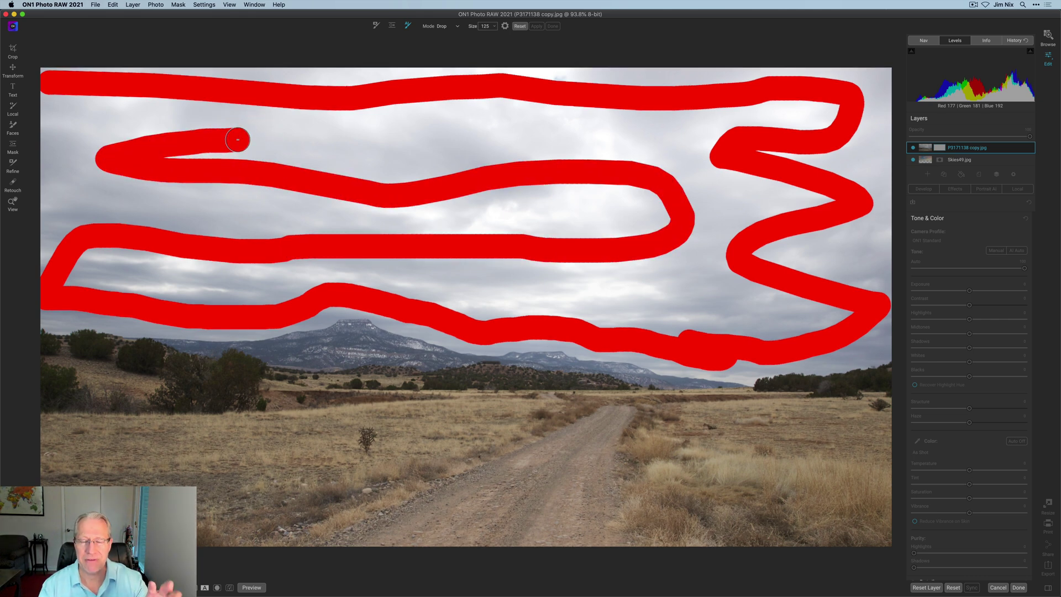
- Mark the mountains, trees and foreground in Keep mode and apply the quick mask
{"action": "left_click", "coordinate": [437, 26]}
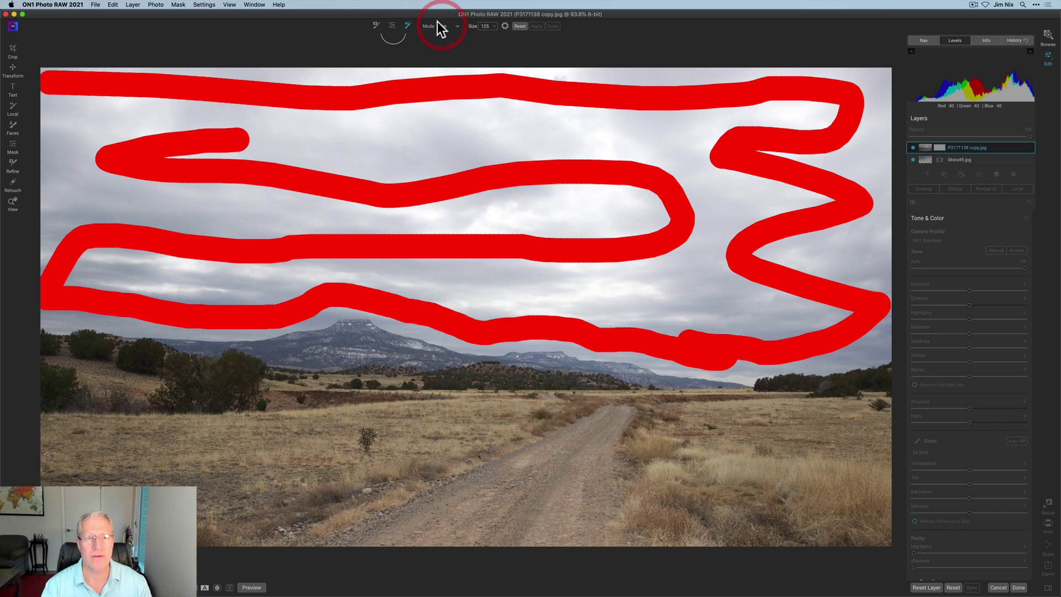
{"action": "left_click", "coordinate": [446, 41]}
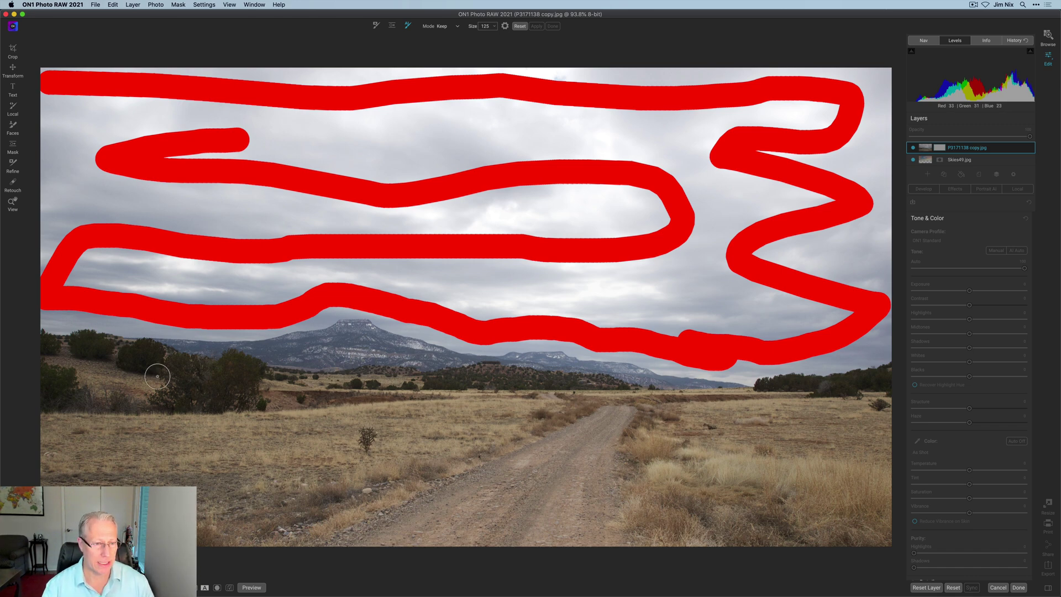
{"action": "left_click", "coordinate": [56, 355]}
{"action": "mouse_move", "coordinate": [61, 356]}
{"action": "left_mouse_down"}
{"action": "mouse_move", "coordinate": [290, 362]}
{"action": "mouse_move", "coordinate": [362, 333]}
{"action": "mouse_move", "coordinate": [444, 365]}
{"action": "mouse_move", "coordinate": [545, 368]}
{"action": "mouse_move", "coordinate": [747, 402]}
{"action": "mouse_move", "coordinate": [885, 389]}
{"action": "mouse_move", "coordinate": [592, 527]}
{"action": "mouse_move", "coordinate": [672, 429]}
{"action": "mouse_move", "coordinate": [525, 486]}
{"action": "mouse_move", "coordinate": [370, 420]}
{"action": "mouse_move", "coordinate": [276, 509]}
{"action": "mouse_move", "coordinate": [243, 453]}
{"action": "mouse_move", "coordinate": [108, 451]}
{"action": "mouse_move", "coordinate": [193, 412]}
{"action": "mouse_move", "coordinate": [180, 489]}
{"action": "left_mouse_up"}
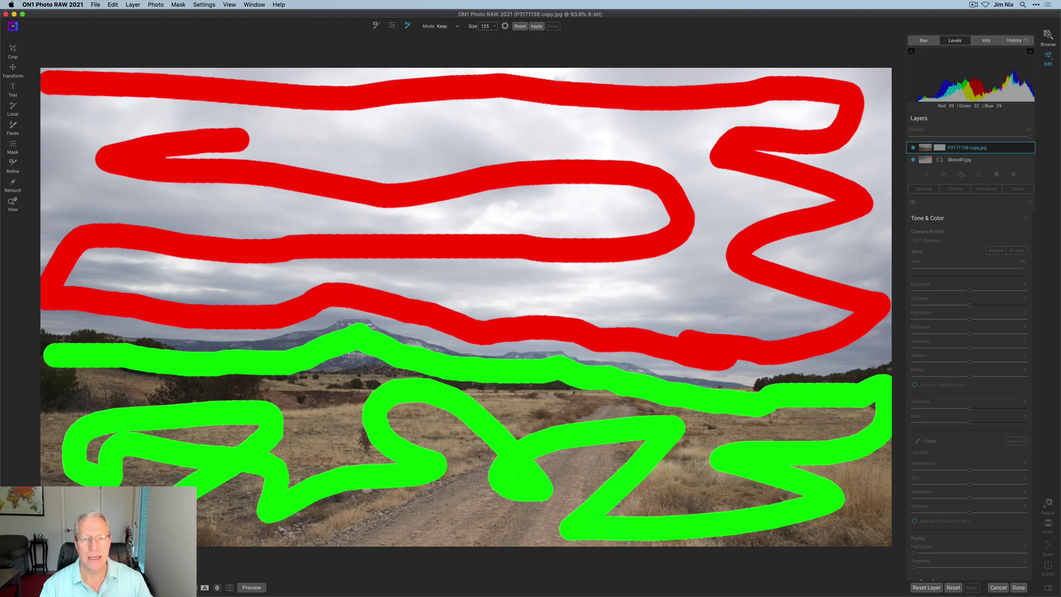
{"action": "left_click", "coordinate": [536, 26]}
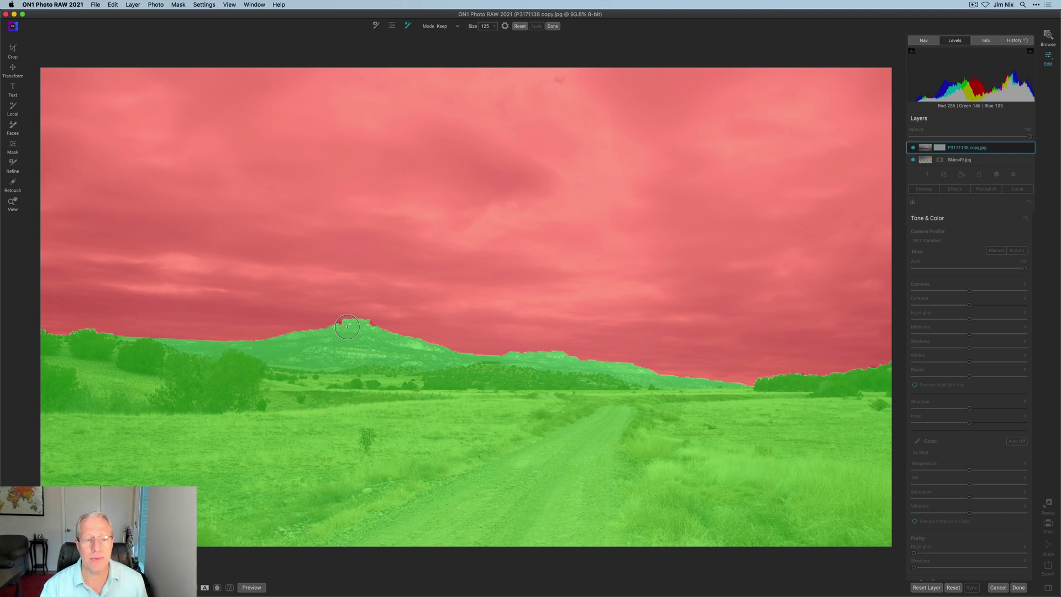
- Reduce the brush size to 45, mark both corners of the mesa's summit as Keep, and apply and finish the mask
{"action": "key", "text": "bracketleft"}
{"action": "key", "text": "bracketleft"}
{"action": "key", "text": "bracketleft"}
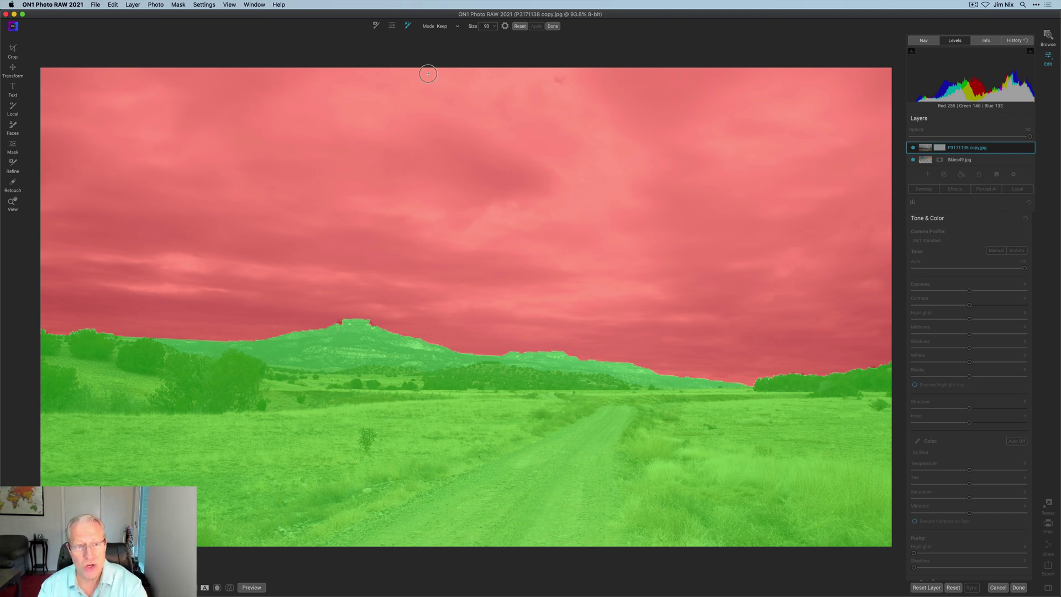
{"action": "key", "text": "bracketleft"}
{"action": "key", "text": "bracketleft"}
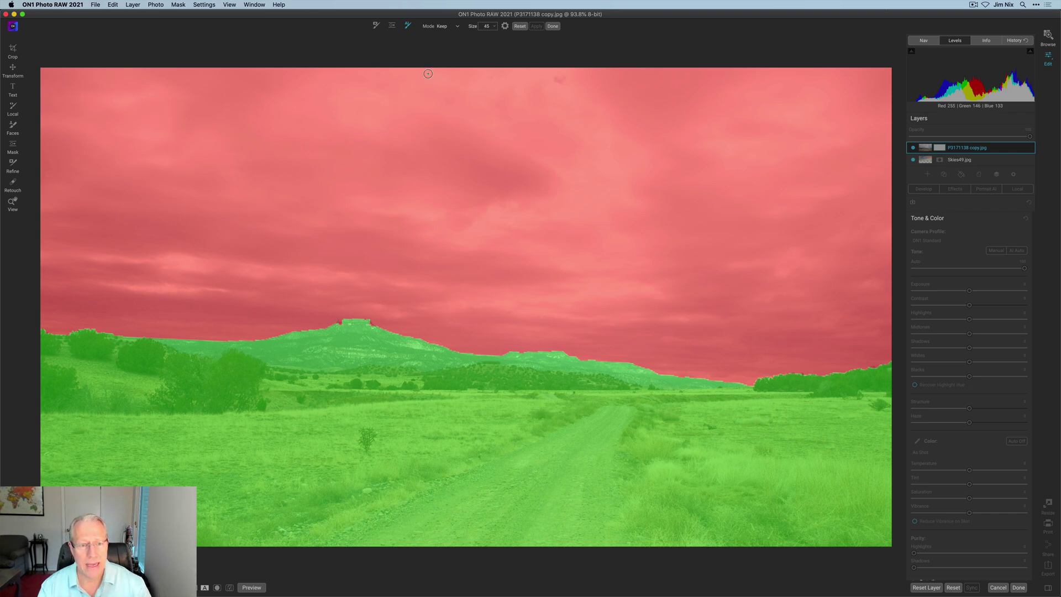
{"action": "left_click", "coordinate": [341, 322]}
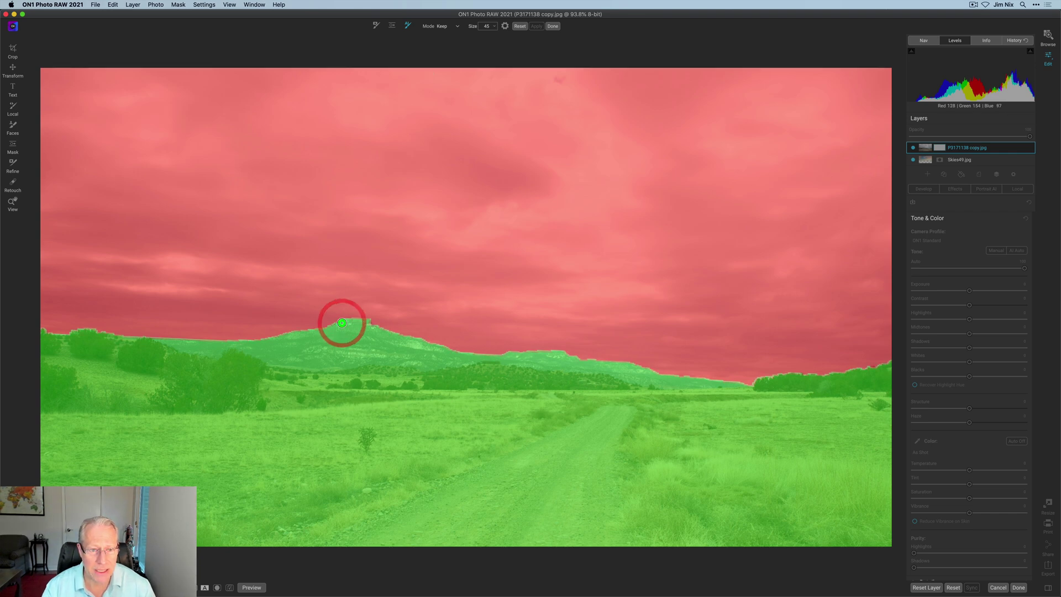
{"action": "left_click", "coordinate": [369, 324]}
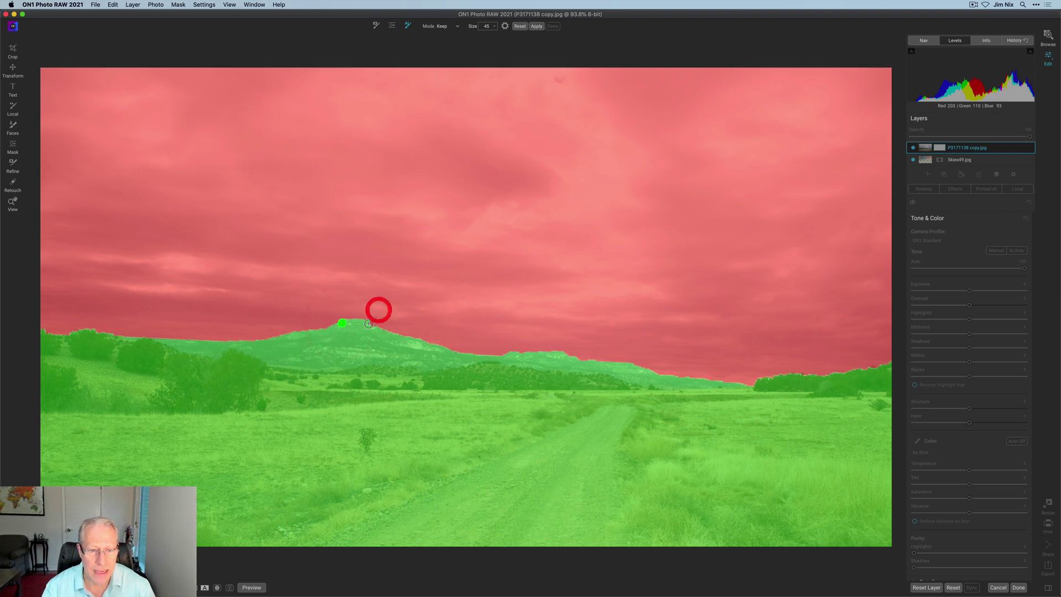
{"action": "left_click", "coordinate": [537, 26]}
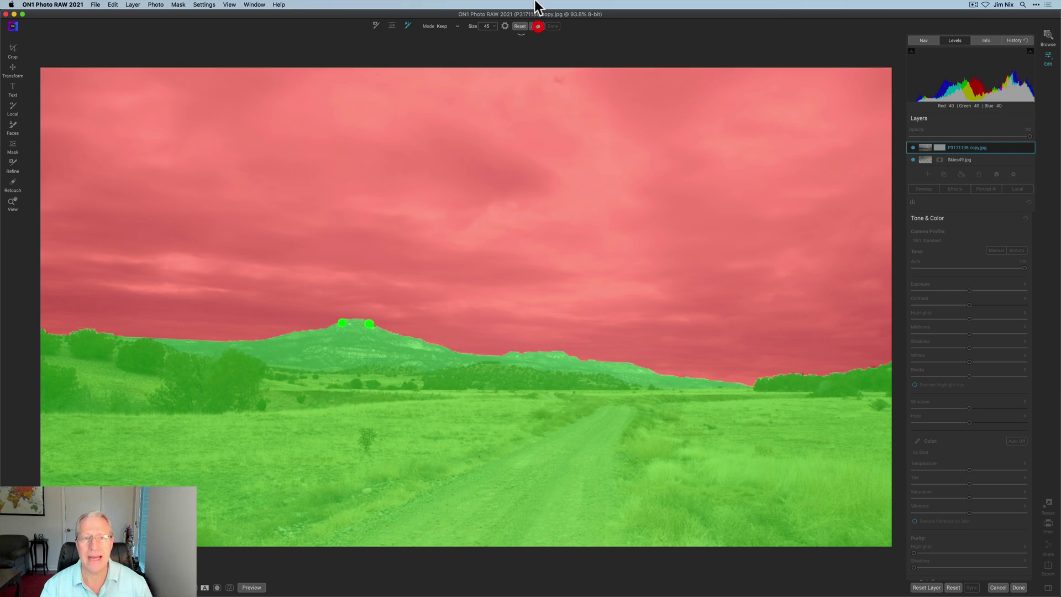
{"action": "left_click", "coordinate": [553, 26]}
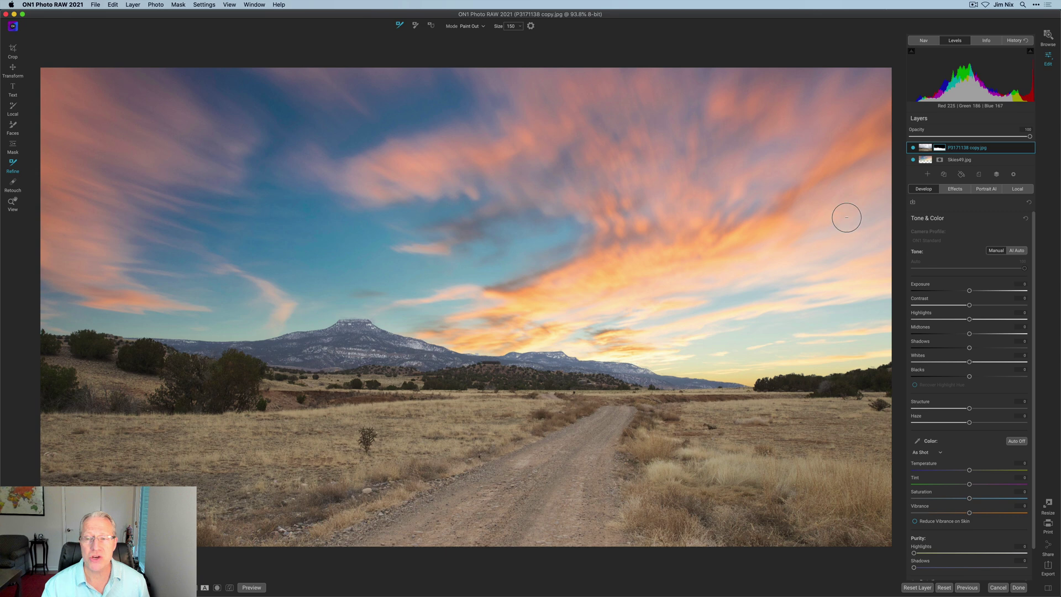
- Tighten the landscape layer's mask edge by bringing the mask Levels closer together while viewing the mask in black and white
{"action": "left_click", "coordinate": [939, 148]}
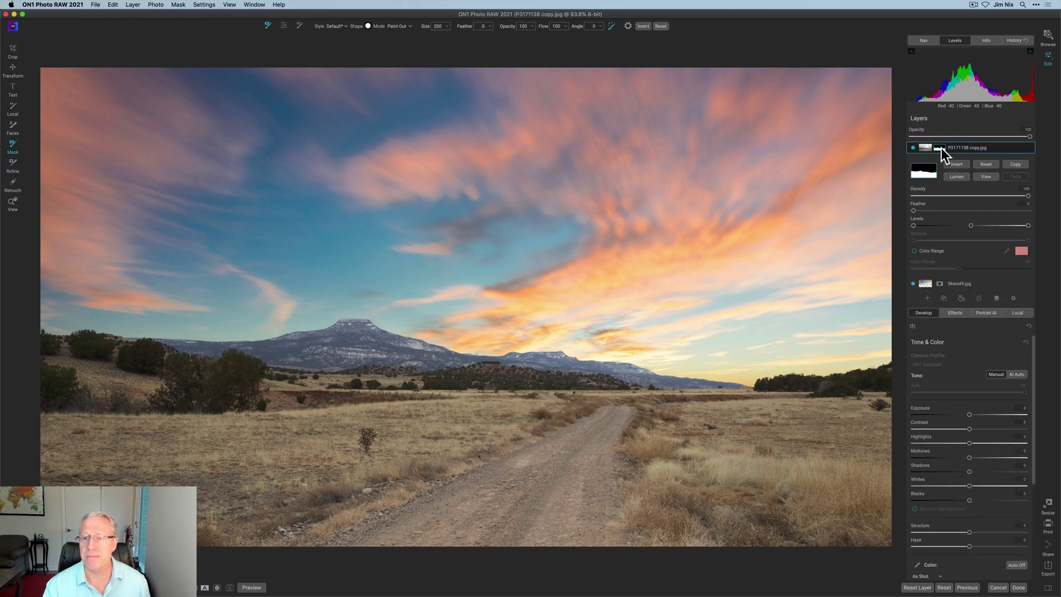
{"action": "left_click", "coordinate": [984, 176]}
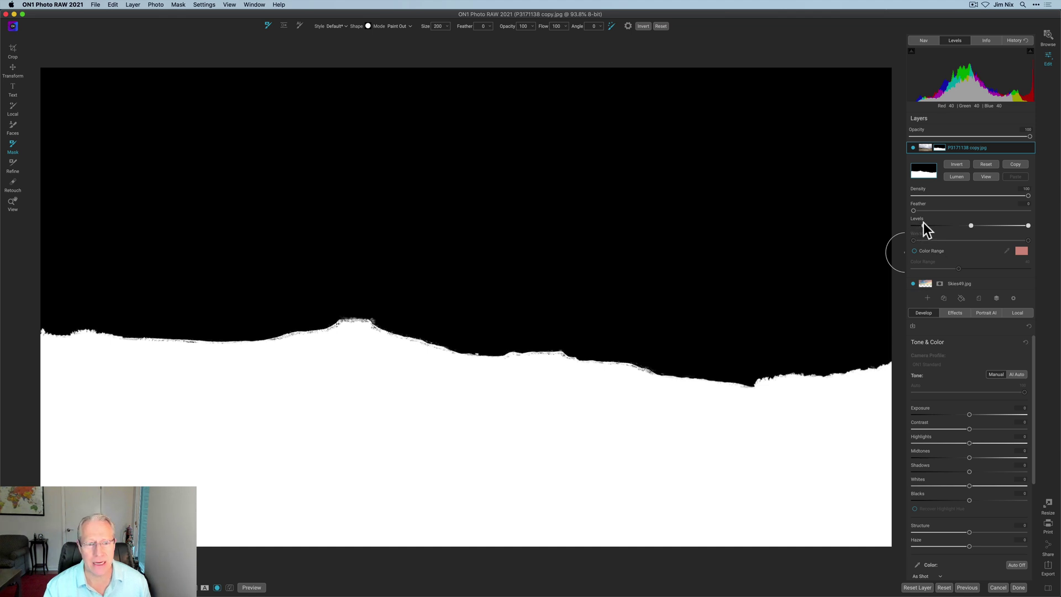
{"action": "left_click_drag", "start_coordinate": [924, 223], "coordinate": [986, 217]}
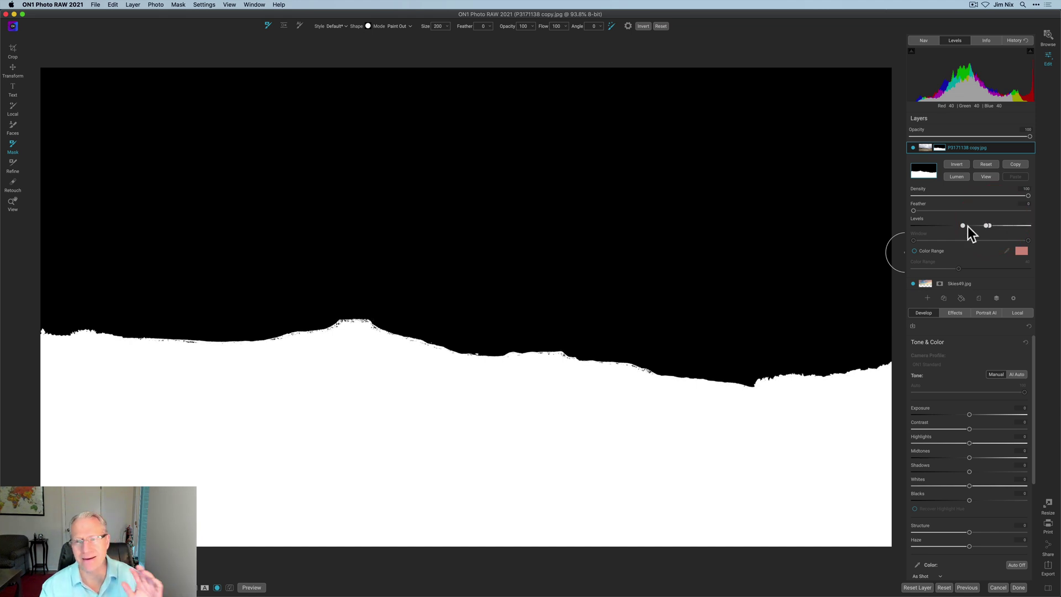
{"action": "left_click", "coordinate": [986, 176]}
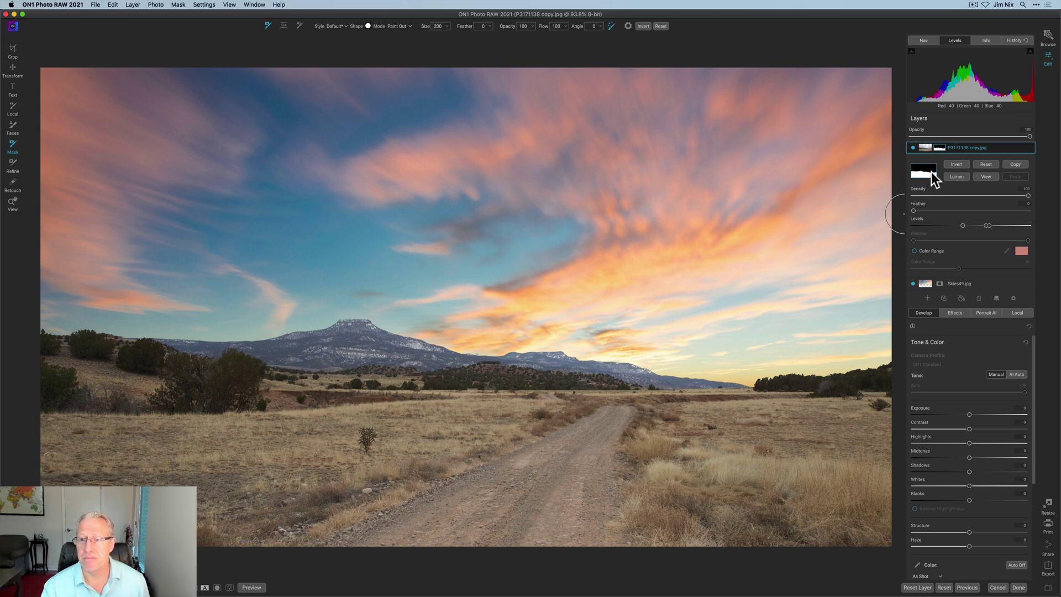
{"action": "left_click", "coordinate": [940, 147]}
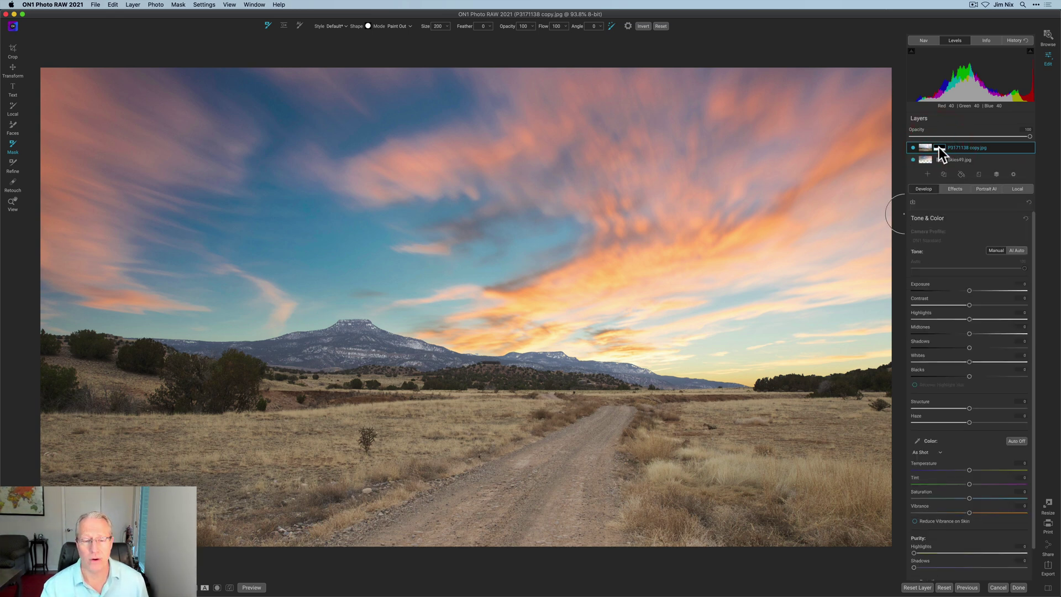
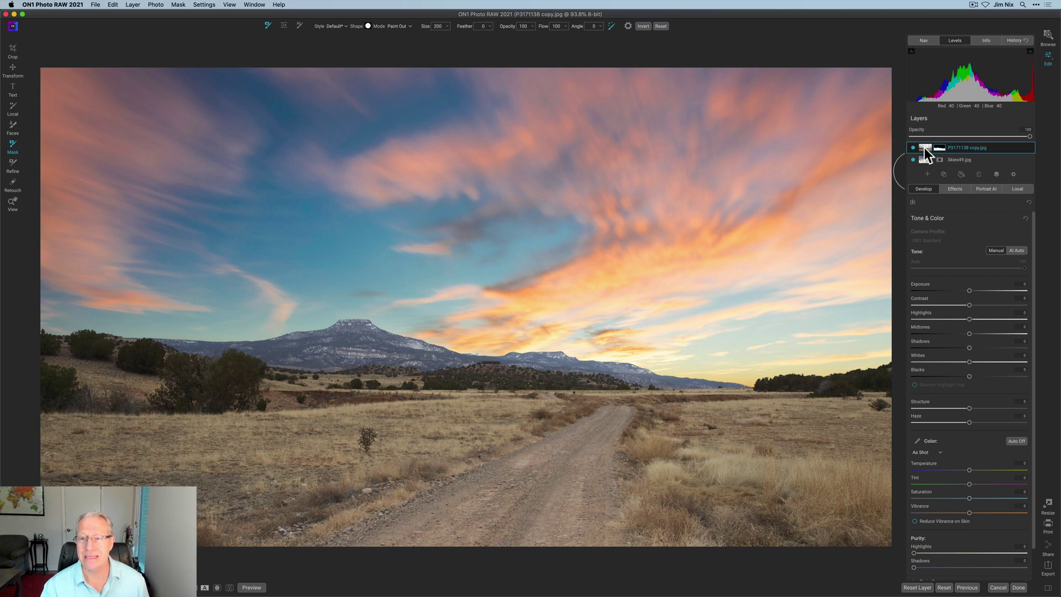
- Create a new stamped layer from the composite and rename it "Edit layer"
{"action": "right_click", "coordinate": [926, 154]}
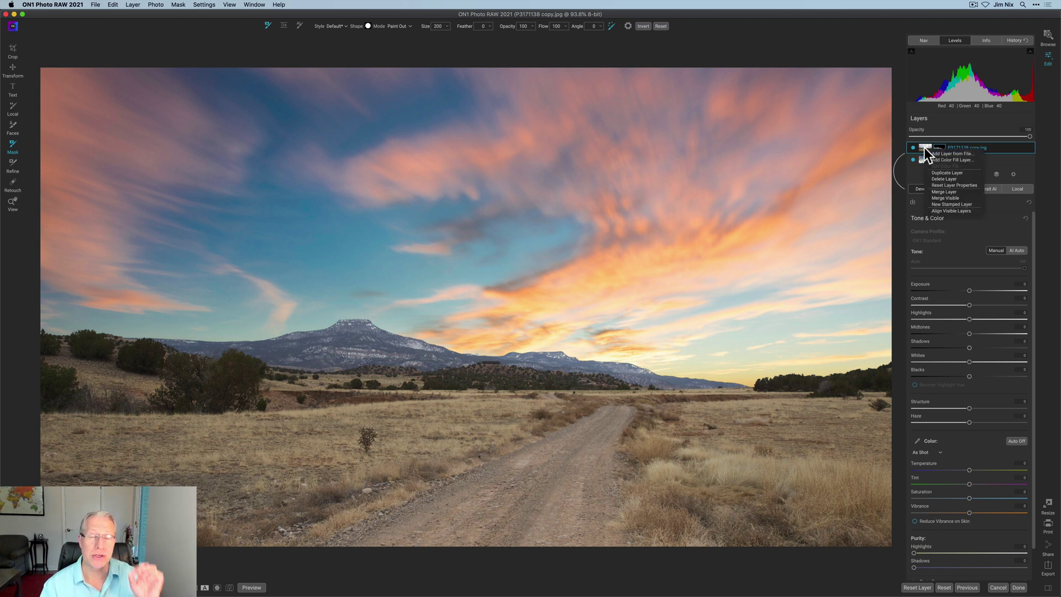
{"action": "left_click", "coordinate": [949, 203]}
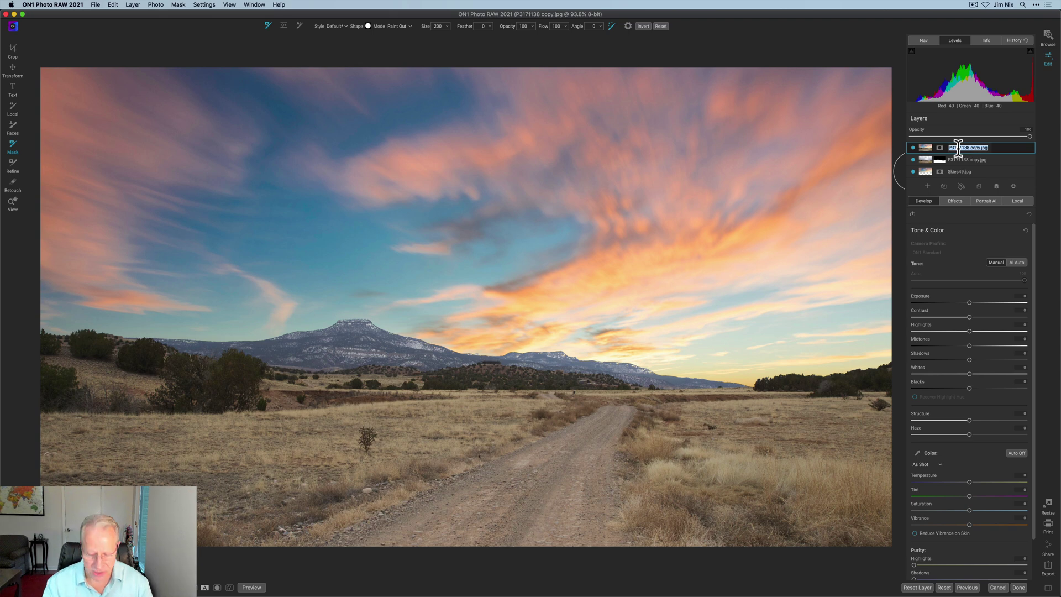
{"action": "type", "text": "Ed"}
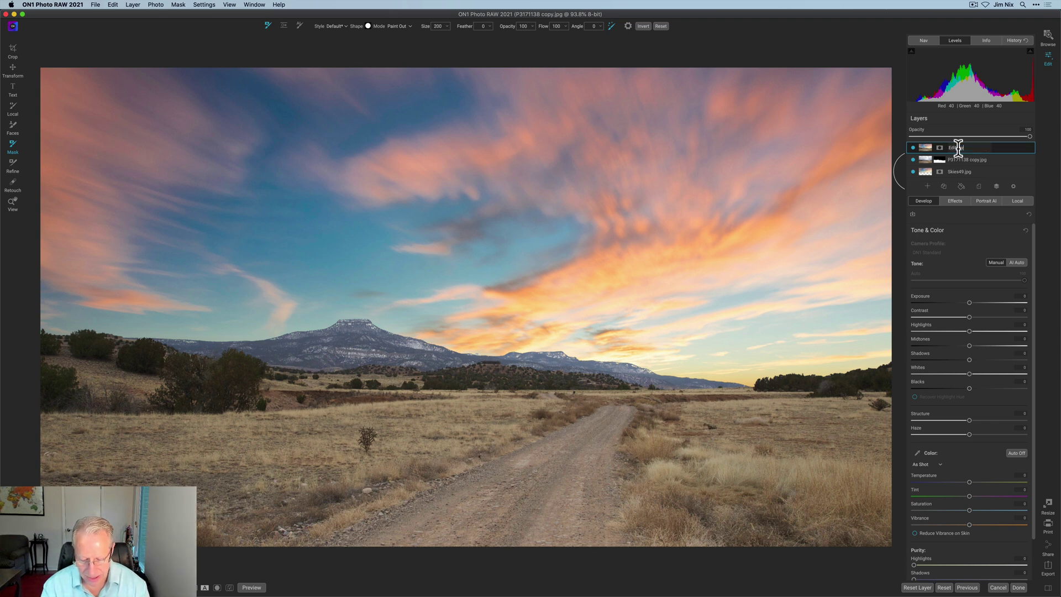
{"action": "type", "text": "it Layer"}
{"action": "key", "text": "Return"}
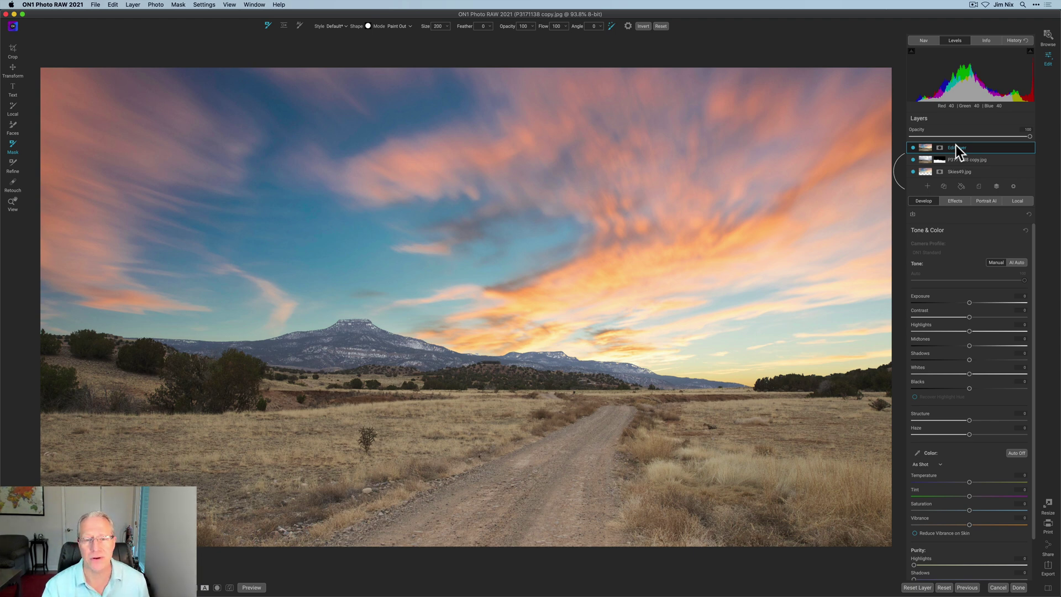
- On the edit layer, raise contrast to about 30 and lower highlights to -14, midtones to about -60 and shadows to about -18
{"action": "left_click_drag", "start_coordinate": [969, 317], "coordinate": [986, 318]}
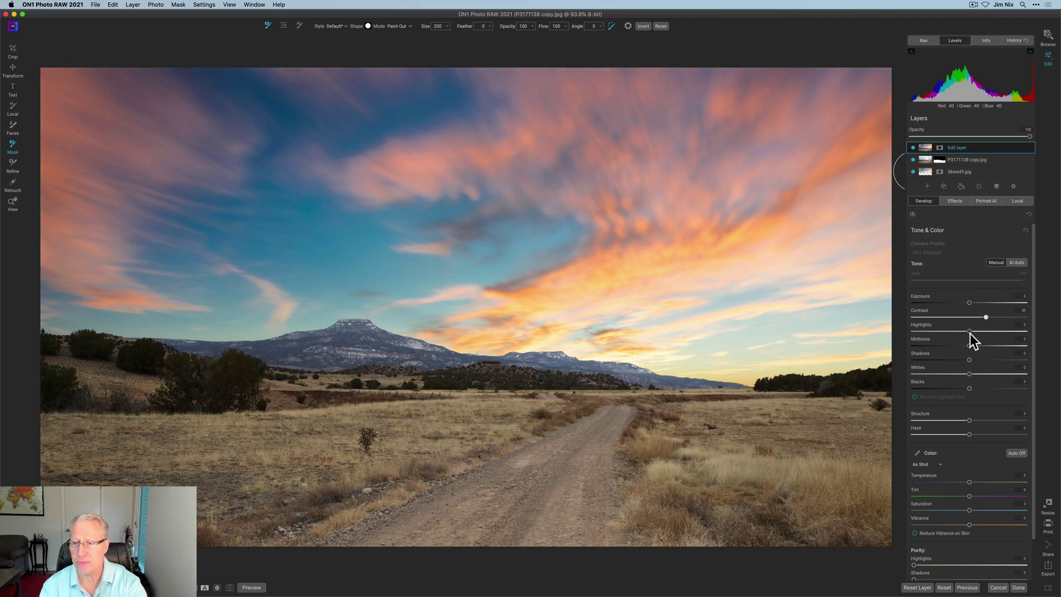
{"action": "left_click_drag", "start_coordinate": [967, 330], "coordinate": [961, 331]}
{"action": "left_click_drag", "start_coordinate": [970, 345], "coordinate": [932, 345]}
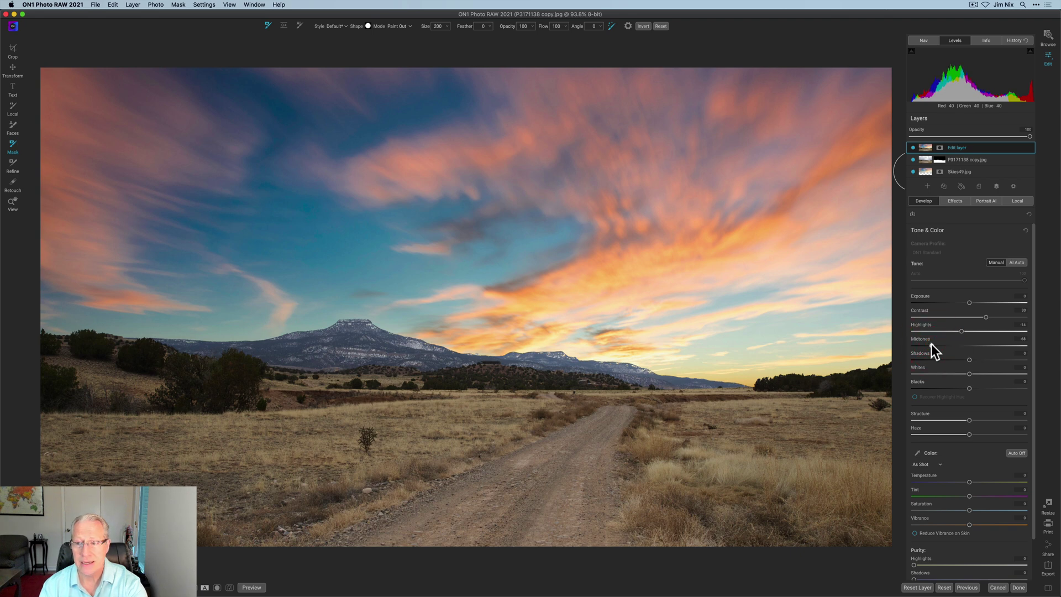
{"action": "left_click_drag", "start_coordinate": [936, 343], "coordinate": [937, 344]}
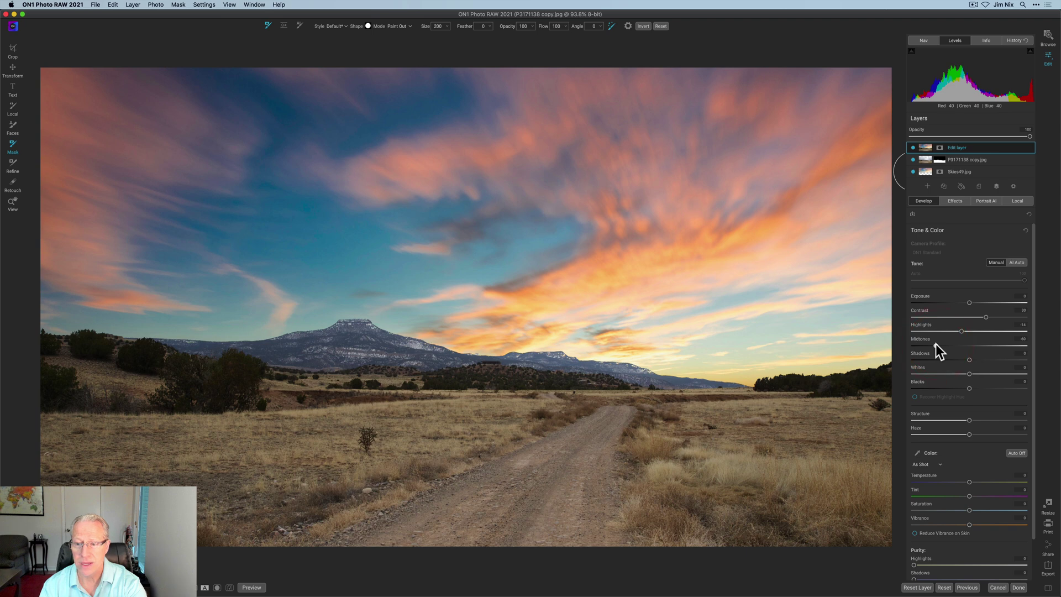
{"action": "left_click_drag", "start_coordinate": [970, 359], "coordinate": [959, 359]}
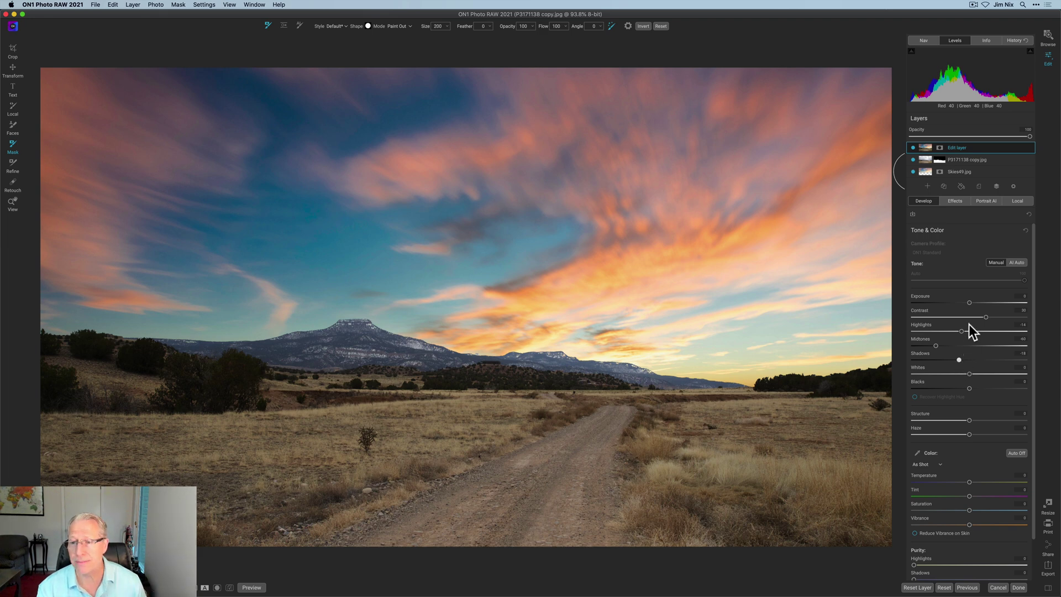
- Add a darkening local adjustment to the land with a linear gradient mask, tilted along the horizon with a narrowed transition
{"action": "left_click", "coordinate": [1018, 201]}
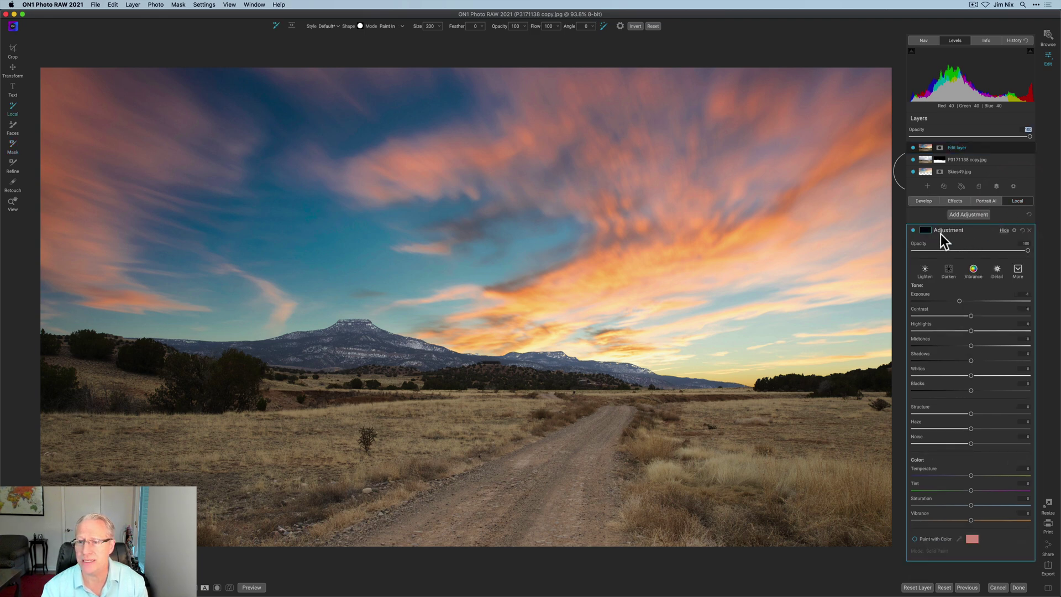
{"action": "left_click", "coordinate": [388, 26]}
{"action": "left_click", "coordinate": [387, 33]}
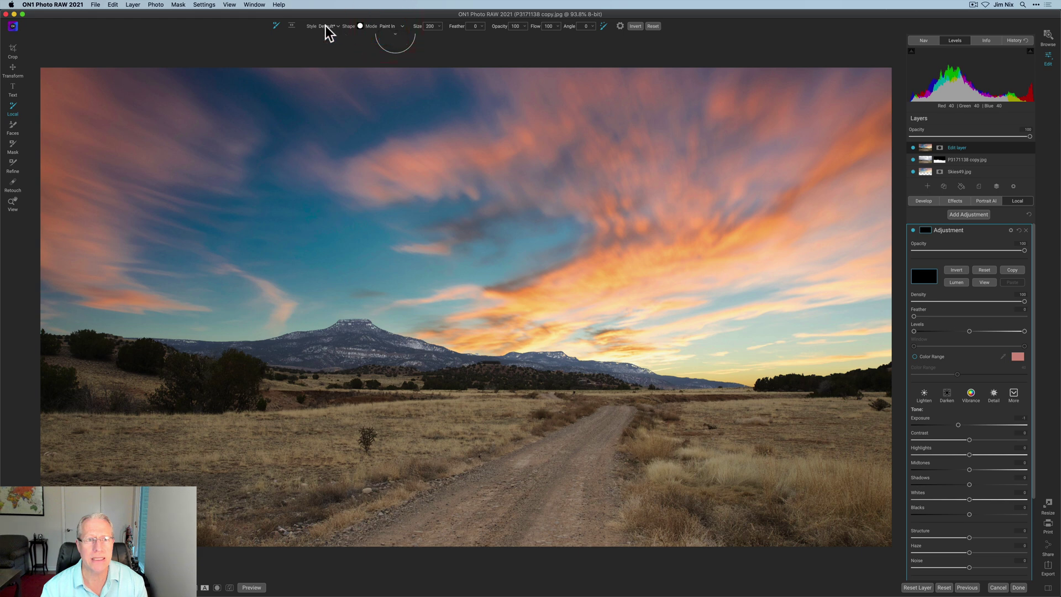
{"action": "left_click", "coordinate": [293, 26]}
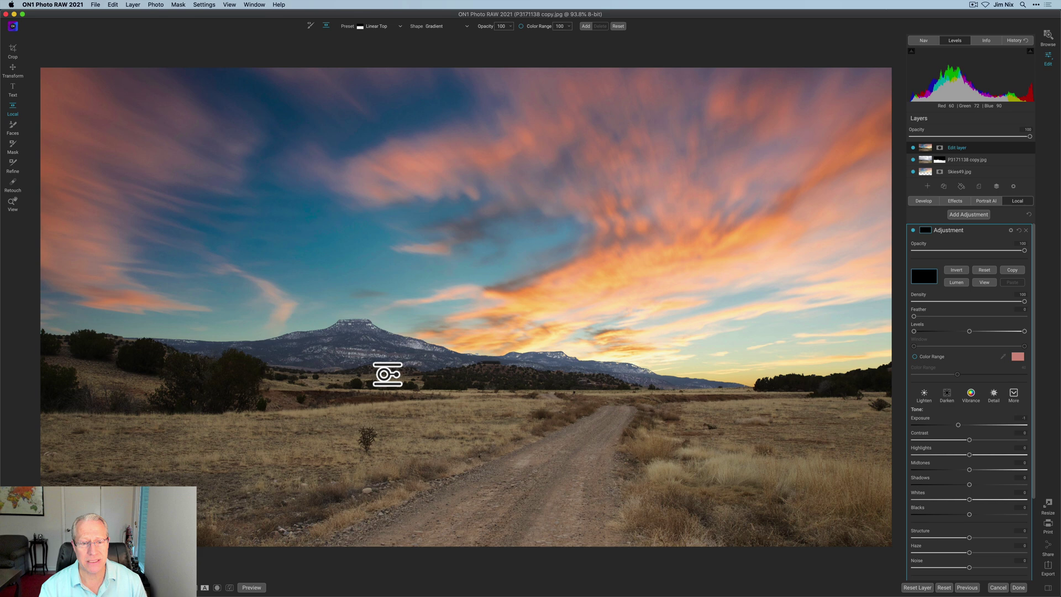
{"action": "left_click", "coordinate": [497, 375]}
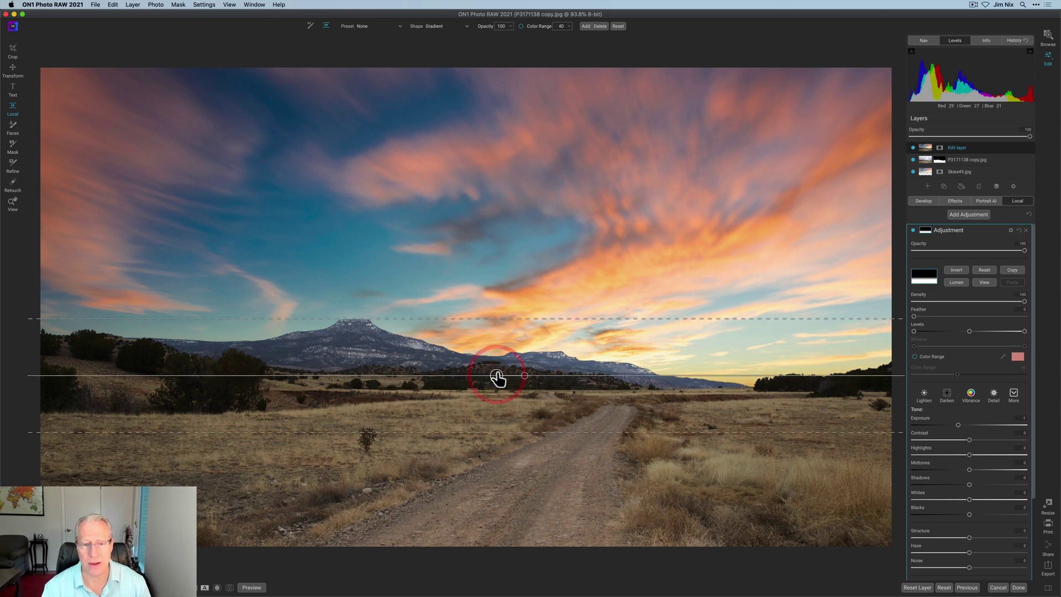
{"action": "left_click_drag", "start_coordinate": [524, 375], "coordinate": [526, 377]}
{"action": "left_click_drag", "start_coordinate": [519, 315], "coordinate": [497, 363]}
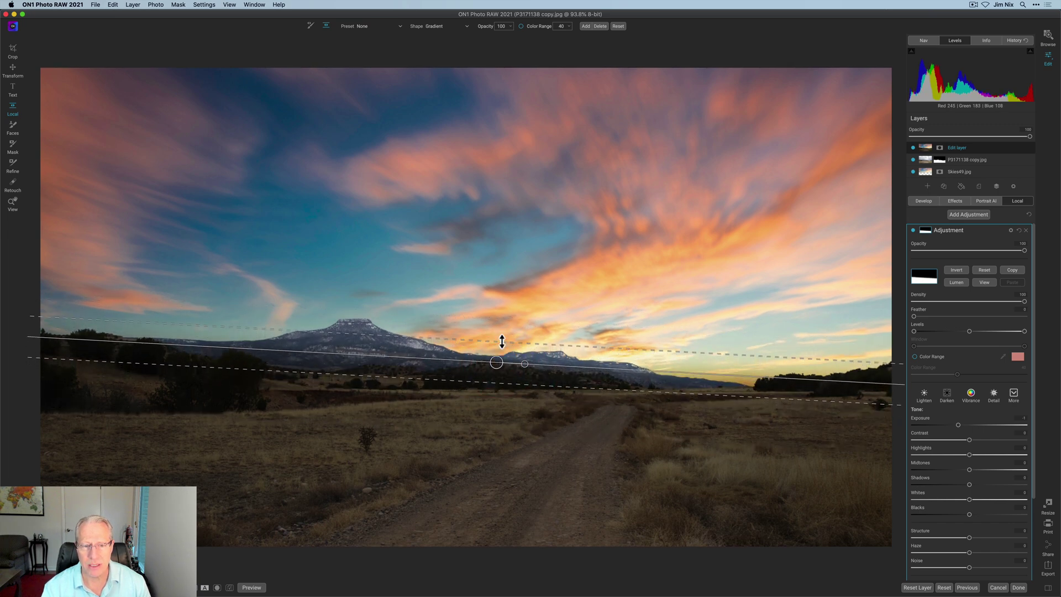
{"action": "left_click", "coordinate": [498, 340]}
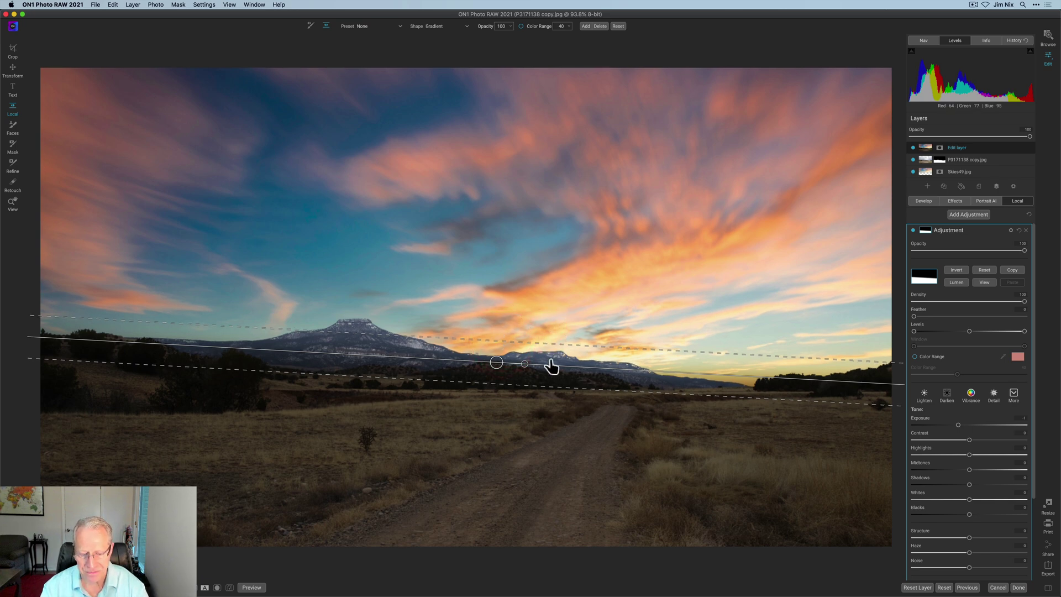
- Set the land adjustment's exposure to about -0.6 and warm its temperature slightly, comparing the image with the adjustment off and on
{"action": "left_click", "coordinate": [926, 231]}
{"action": "left_click_drag", "start_coordinate": [958, 300], "coordinate": [963, 300]}
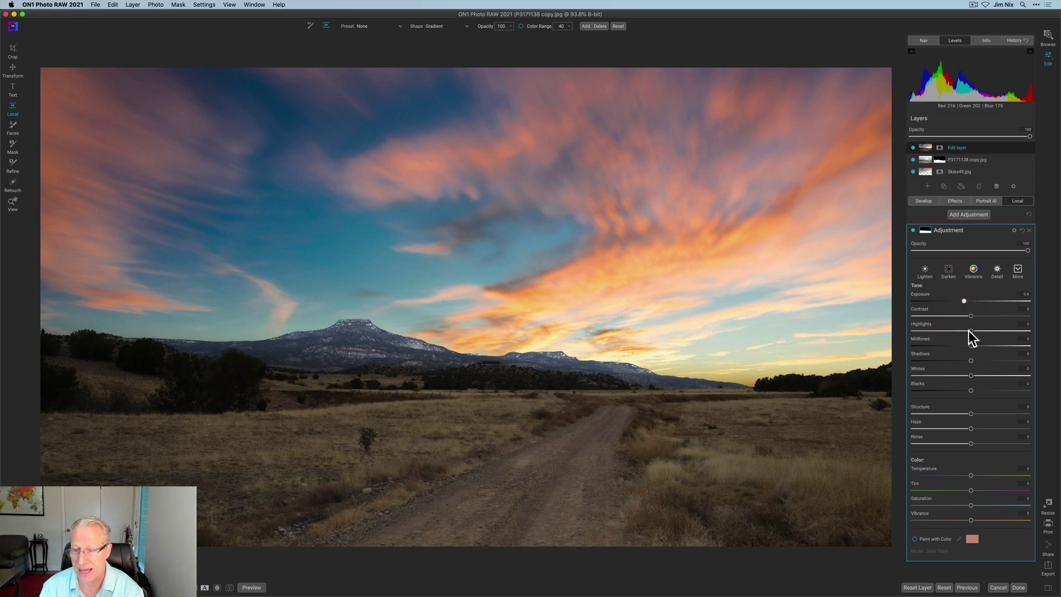
{"action": "left_click_drag", "start_coordinate": [971, 476], "coordinate": [974, 476]}
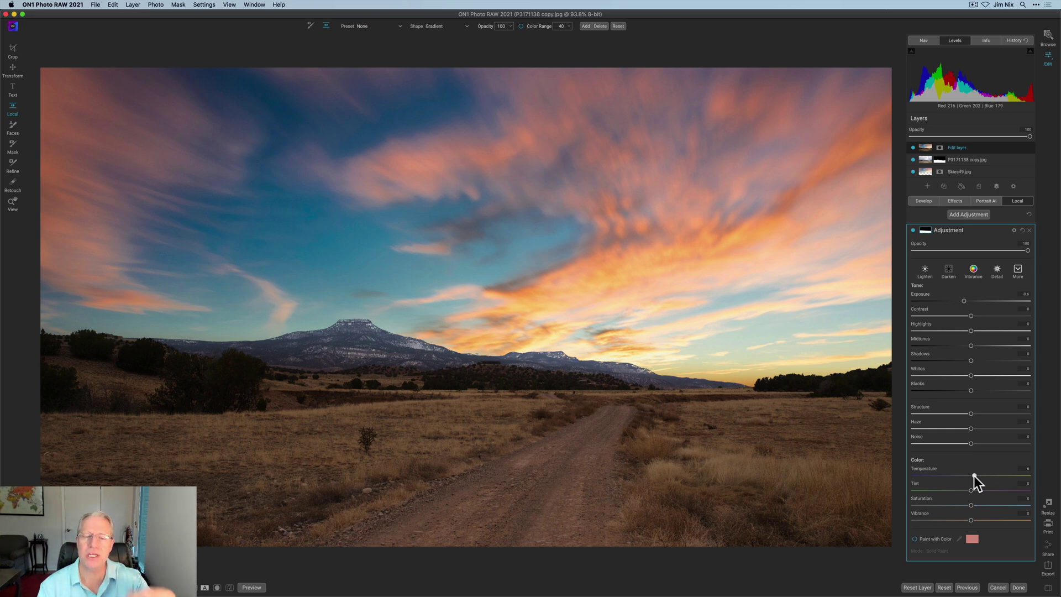
{"action": "left_click", "coordinate": [913, 230]}
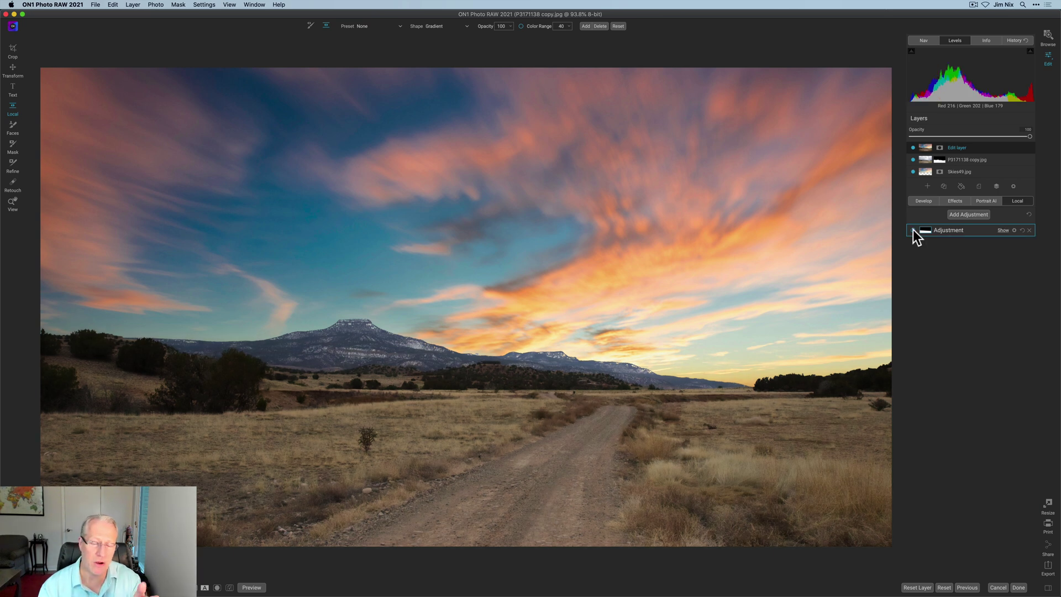
{"action": "left_click", "coordinate": [913, 230]}
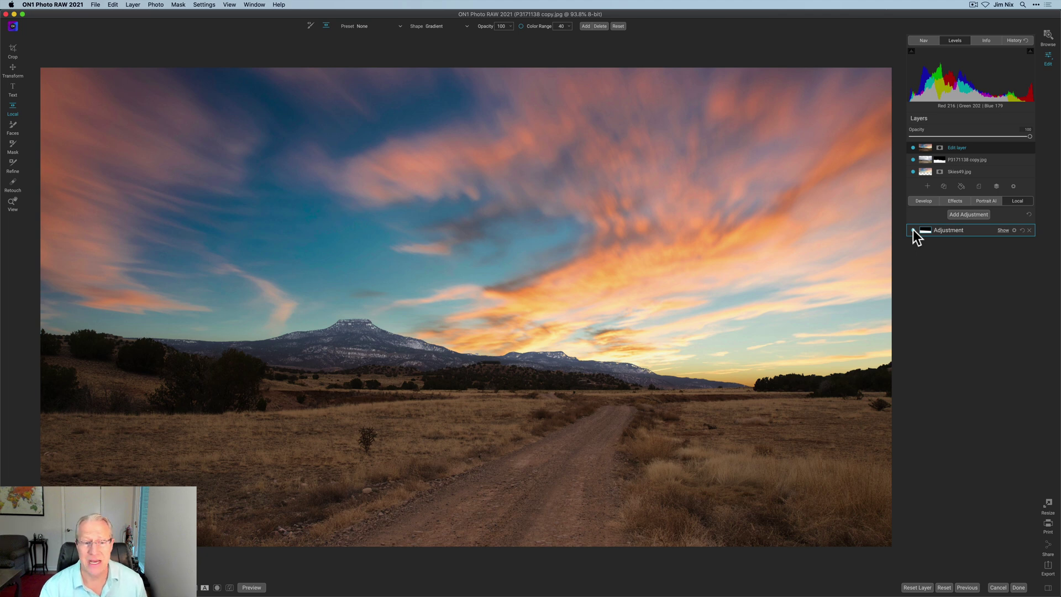
- Add a Dynamic Contrast filter and set Small to 11, Medium to 16 and Large to 23
{"action": "left_click", "coordinate": [956, 201]}
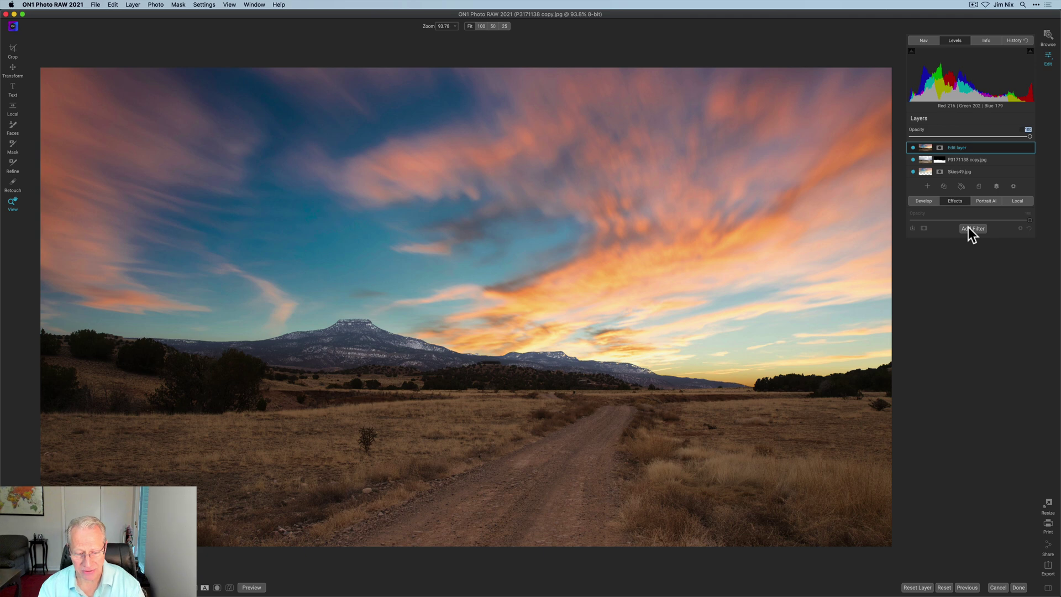
{"action": "left_click", "coordinate": [968, 227]}
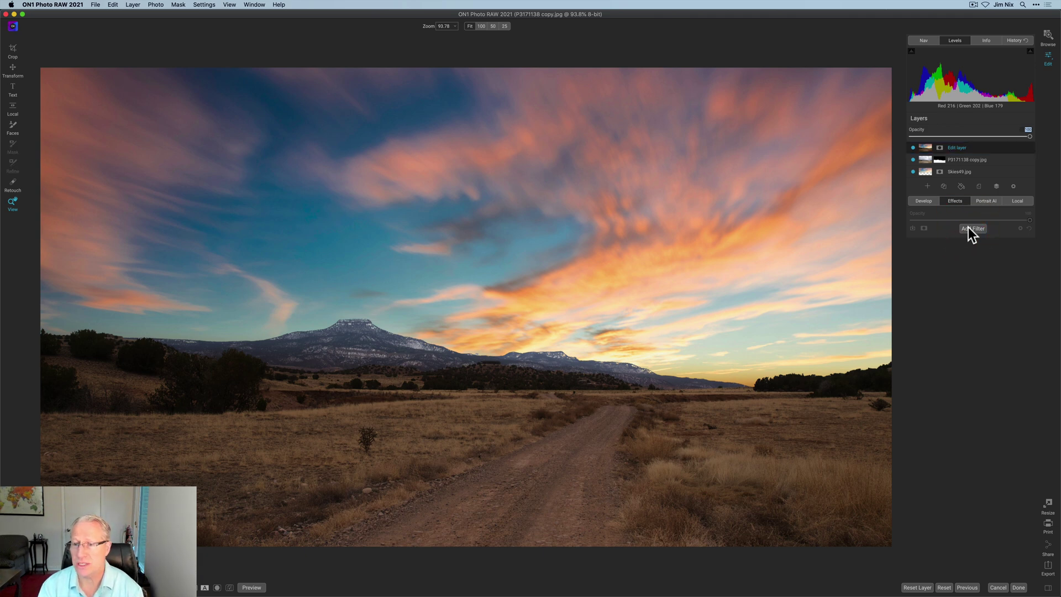
{"action": "left_click", "coordinate": [880, 270]}
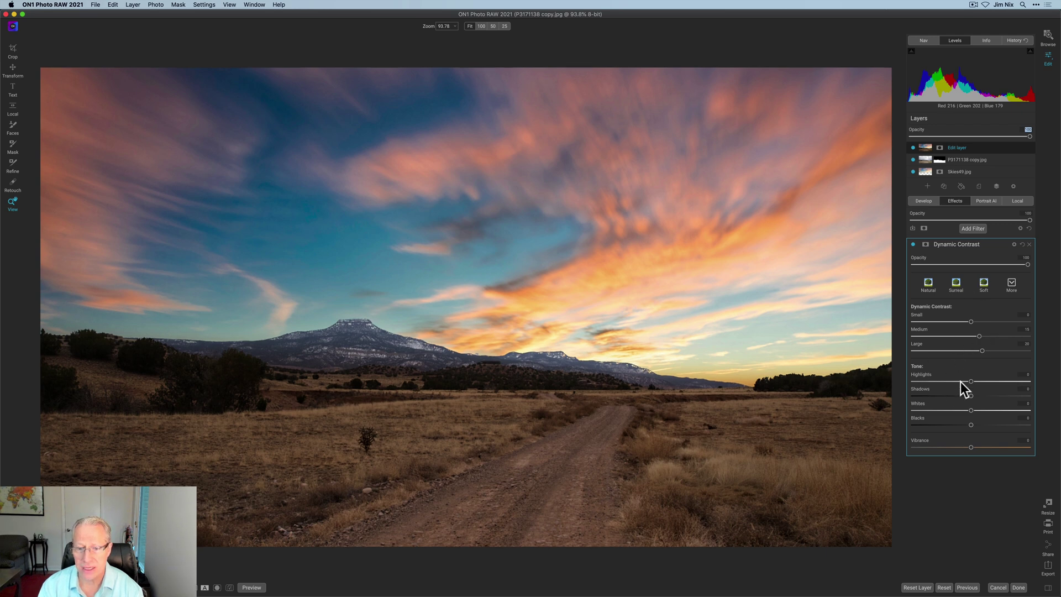
{"action": "left_click", "coordinate": [971, 322]}
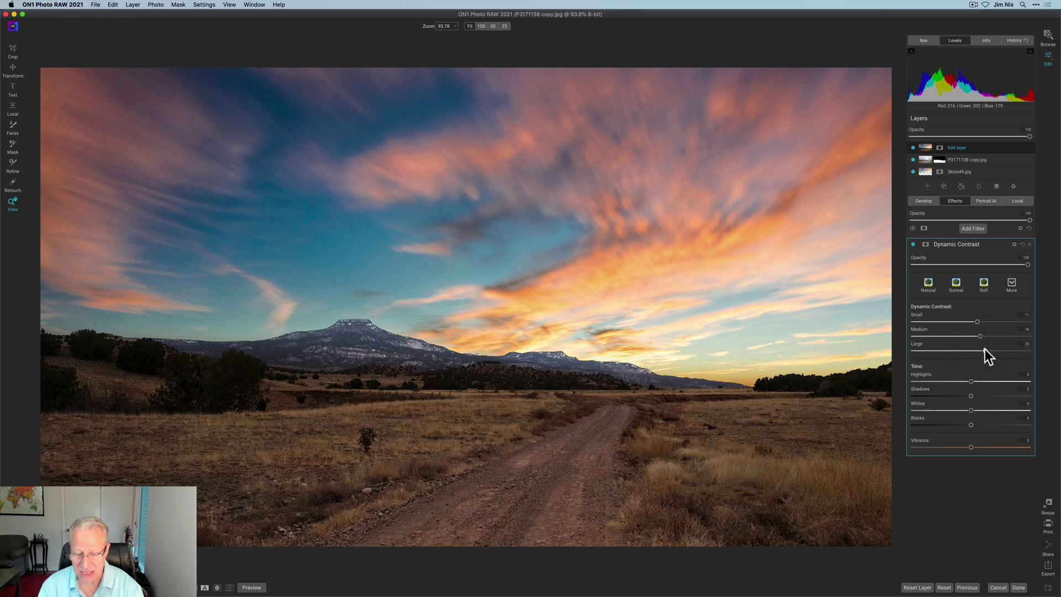
- Invert the Dynamic Contrast filter's mask and mark the mountains and foreground as Keep with the quick mask brush
{"action": "left_click", "coordinate": [925, 244]}
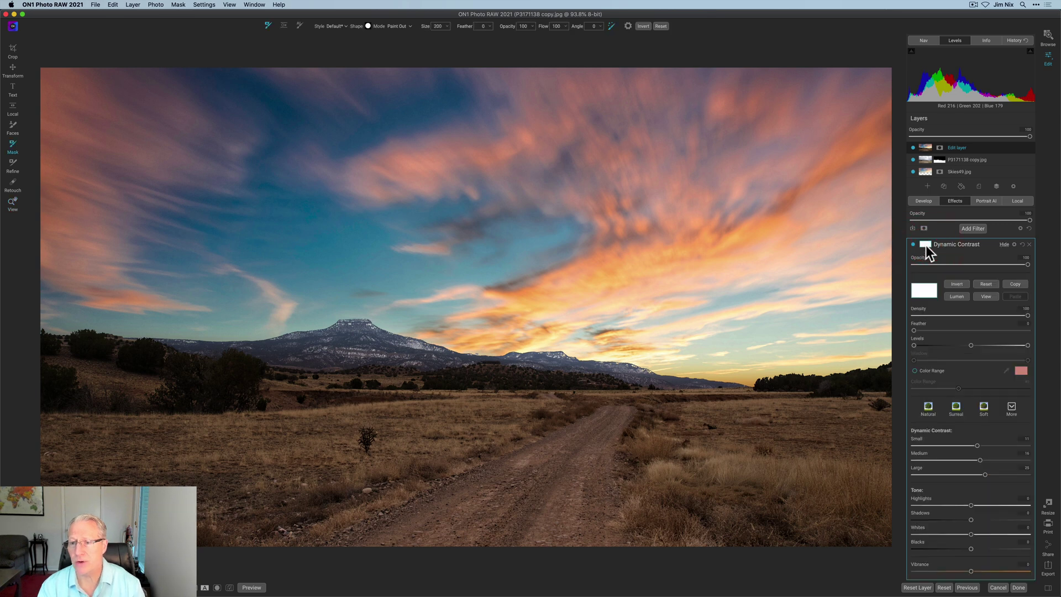
{"action": "left_click", "coordinate": [954, 284]}
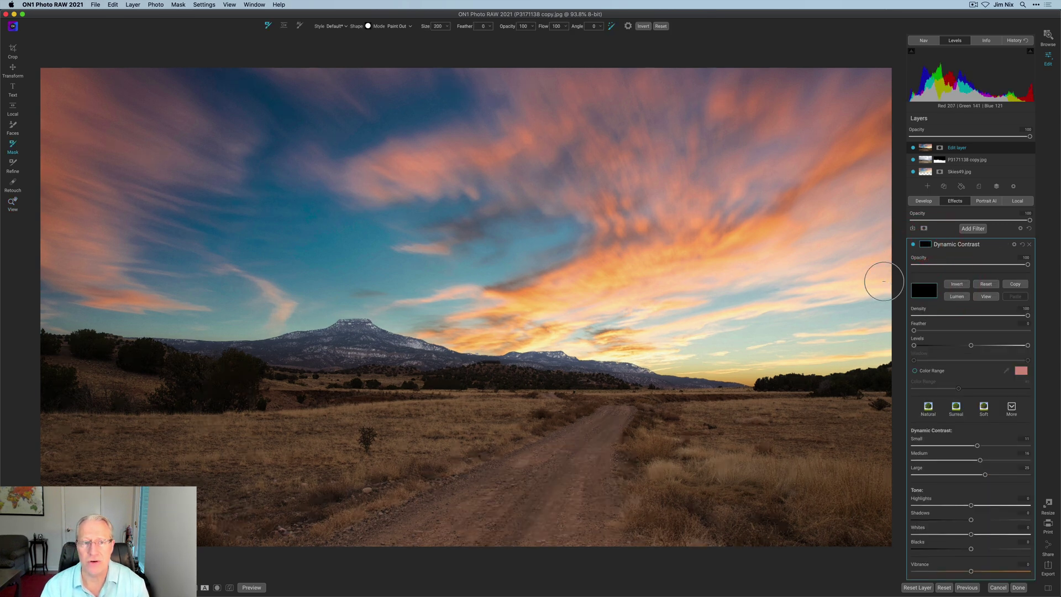
{"action": "left_click", "coordinate": [300, 26]}
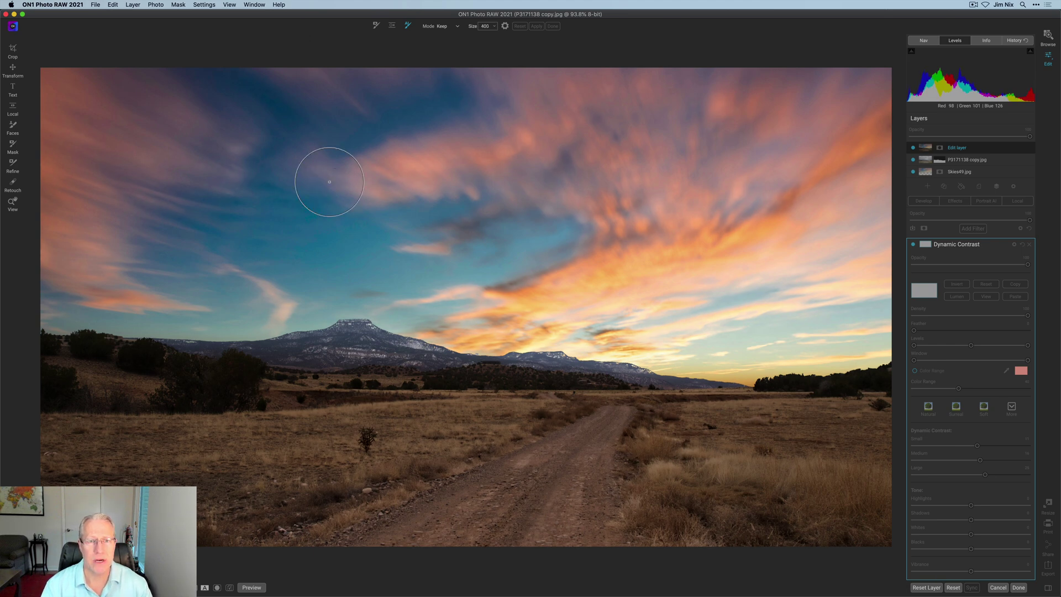
{"action": "mouse_move", "coordinate": [64, 387]}
{"action": "left_mouse_down"}
{"action": "mouse_move", "coordinate": [263, 399]}
{"action": "mouse_move", "coordinate": [343, 393]}
{"action": "mouse_move", "coordinate": [350, 376]}
{"action": "mouse_move", "coordinate": [707, 431]}
{"action": "mouse_move", "coordinate": [835, 478]}
{"action": "mouse_move", "coordinate": [487, 524]}
{"action": "mouse_move", "coordinate": [281, 493]}
{"action": "mouse_move", "coordinate": [60, 467]}
{"action": "left_mouse_up"}
- Mark the sky as Drop with the quick mask brush, apply the selection and finish the mask
{"action": "left_click", "coordinate": [449, 24]}
{"action": "left_click", "coordinate": [446, 37]}
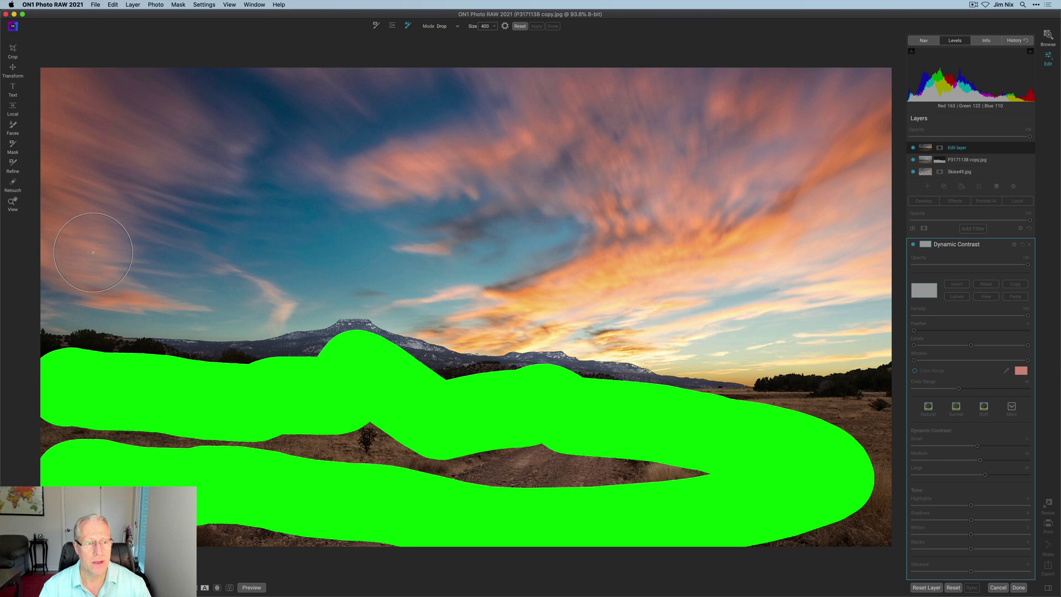
{"action": "mouse_move", "coordinate": [45, 266]}
{"action": "left_mouse_down"}
{"action": "mouse_move", "coordinate": [289, 261]}
{"action": "mouse_move", "coordinate": [608, 294]}
{"action": "mouse_move", "coordinate": [685, 320]}
{"action": "mouse_move", "coordinate": [729, 321]}
{"action": "mouse_move", "coordinate": [774, 181]}
{"action": "mouse_move", "coordinate": [641, 204]}
{"action": "mouse_move", "coordinate": [241, 141]}
{"action": "mouse_move", "coordinate": [115, 139]}
{"action": "left_mouse_up"}
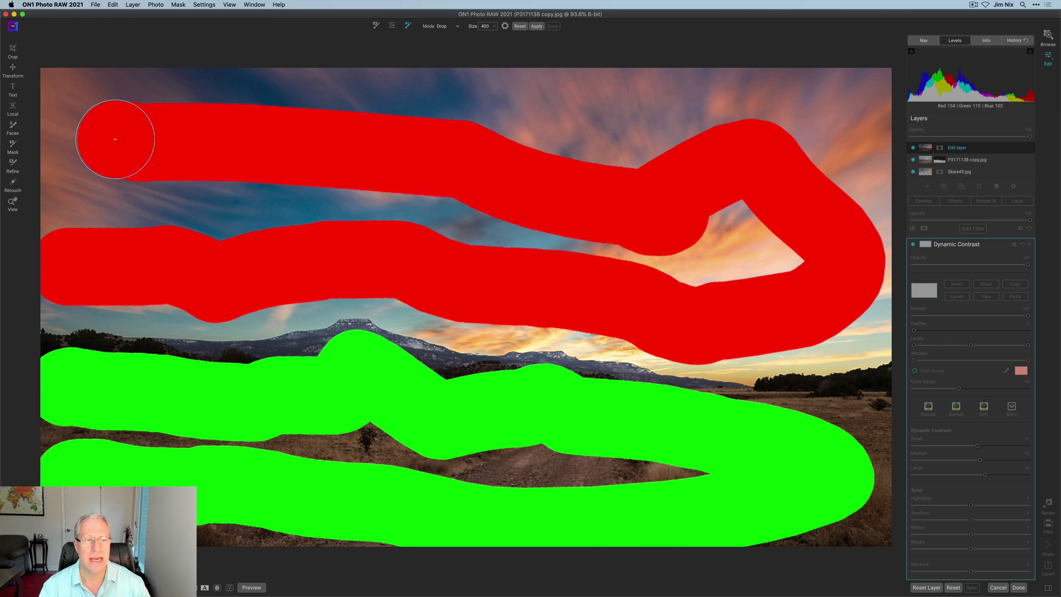
{"action": "left_click", "coordinate": [537, 26]}
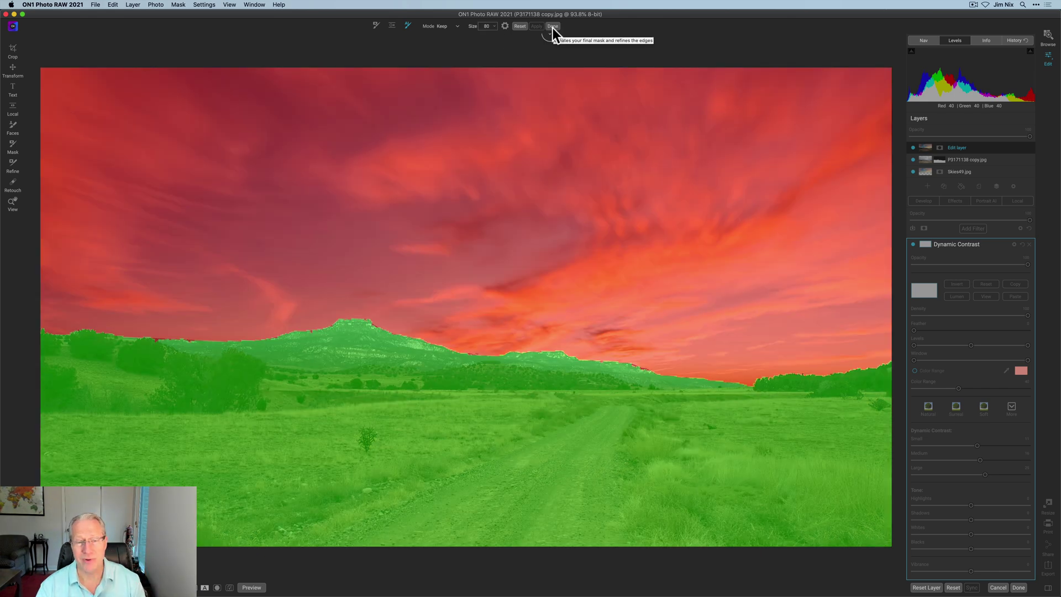
{"action": "left_click", "coordinate": [553, 26]}
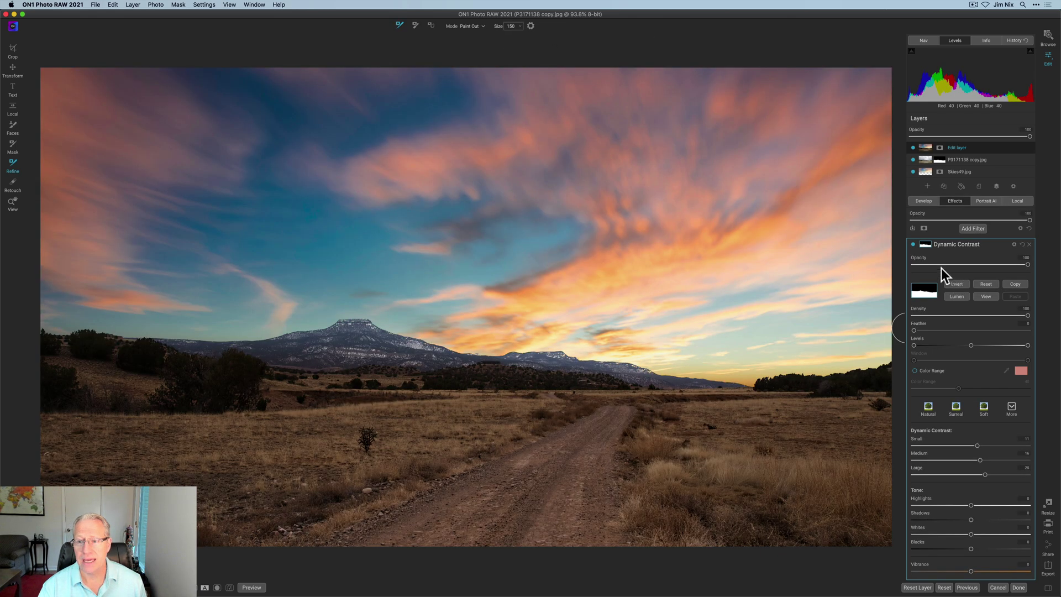
- Check the Dynamic Contrast mask in black and white, return to the normal image and copy the mask
{"action": "left_click", "coordinate": [990, 288]}
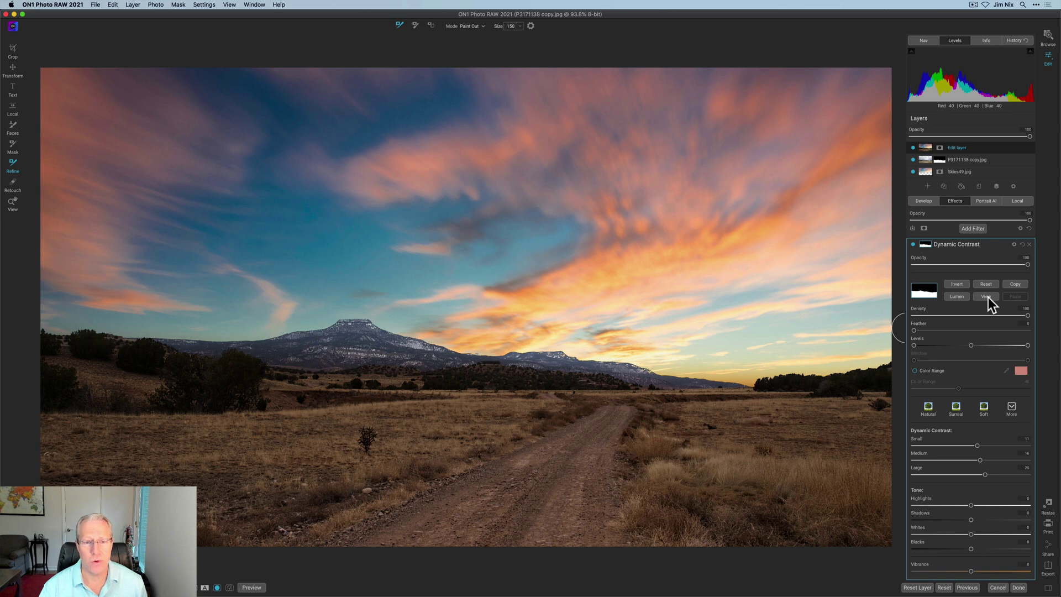
{"action": "left_click", "coordinate": [988, 298]}
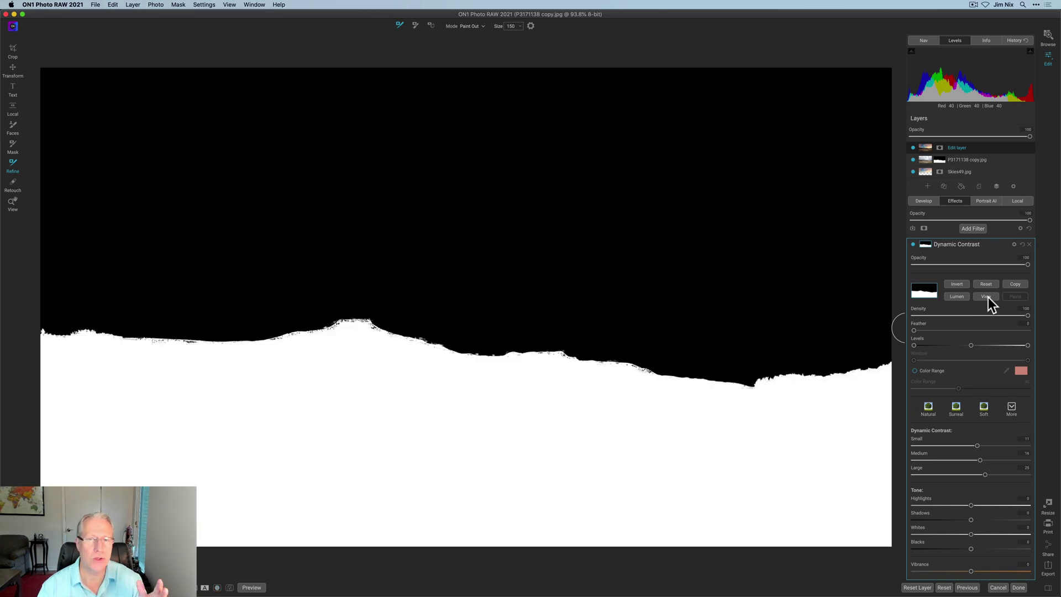
{"action": "left_click", "coordinate": [988, 298]}
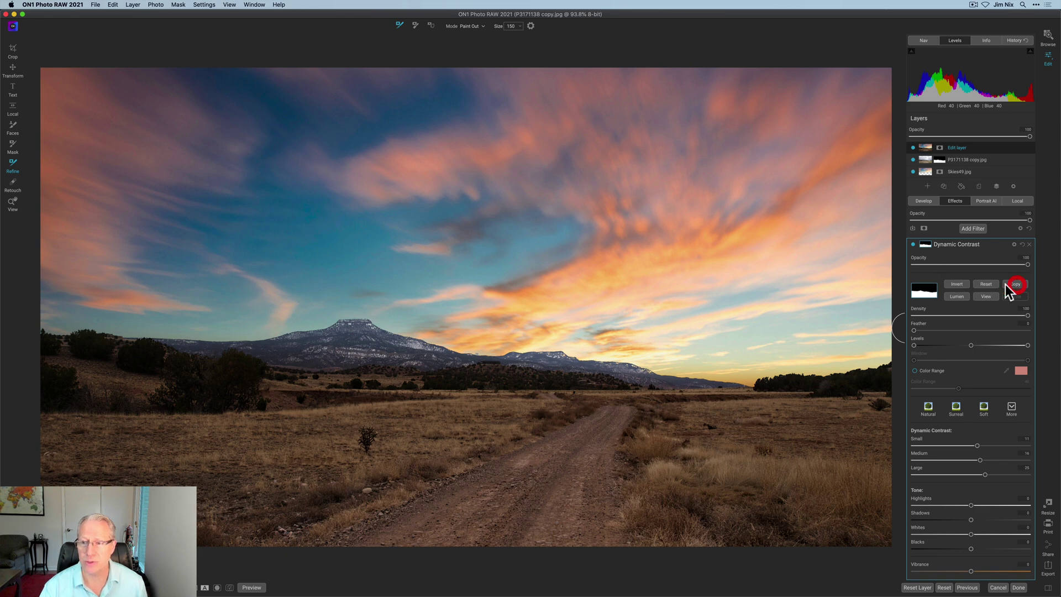
- Add a second Dynamic Contrast filter, paste the copied mask into it and invert the mask to target the sky
{"action": "left_click", "coordinate": [971, 232]}
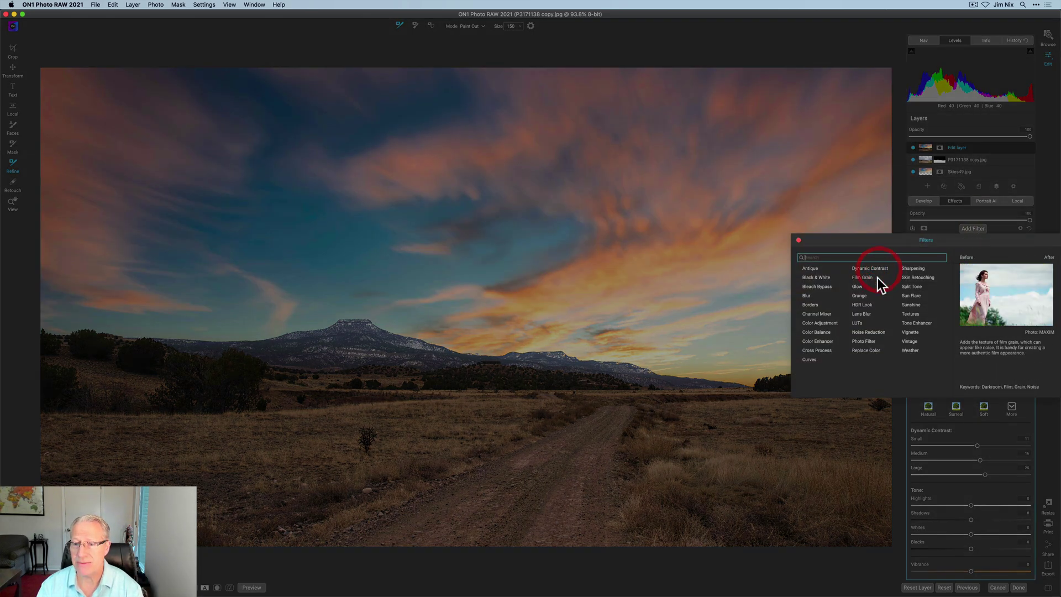
{"action": "left_click", "coordinate": [917, 272]}
{"action": "left_click", "coordinate": [925, 244]}
{"action": "left_click", "coordinate": [1011, 296]}
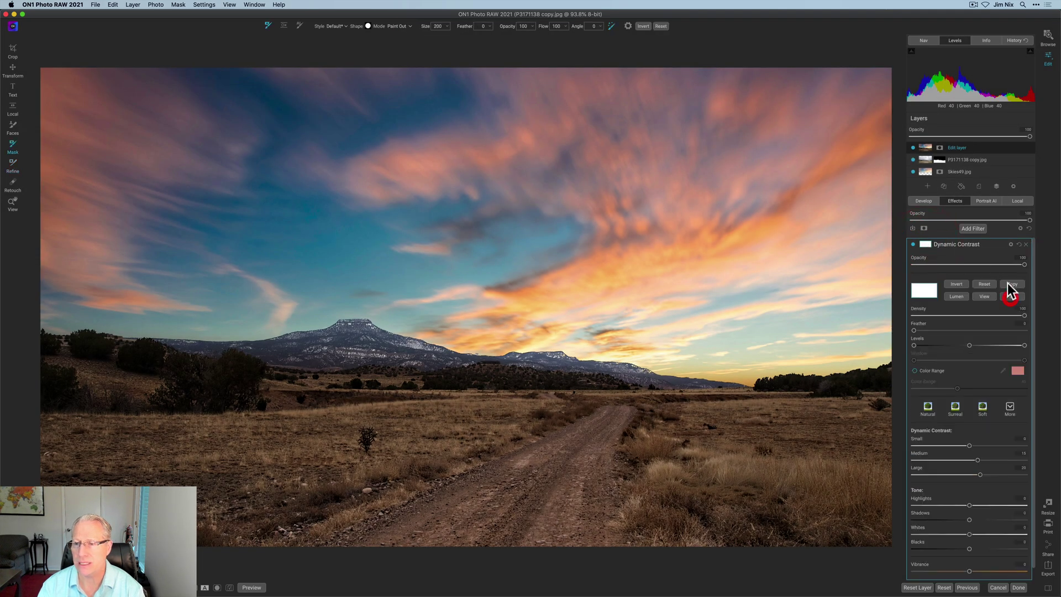
{"action": "left_click", "coordinate": [961, 284]}
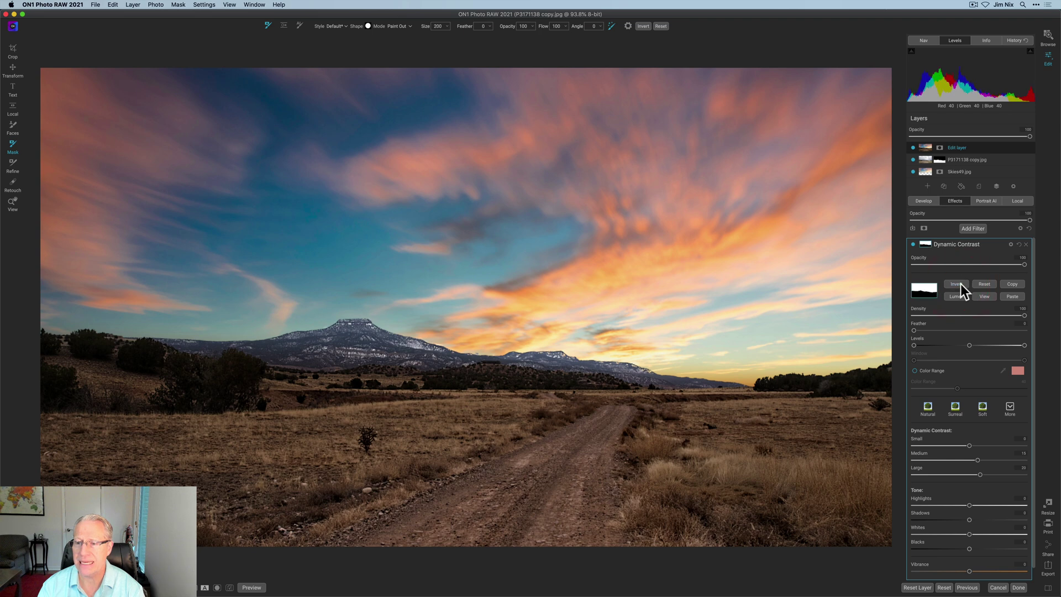
- Soften the sky by lowering the second Dynamic Contrast filter's Small, Medium and Large sliders to about -50 each
{"action": "left_click", "coordinate": [926, 244]}
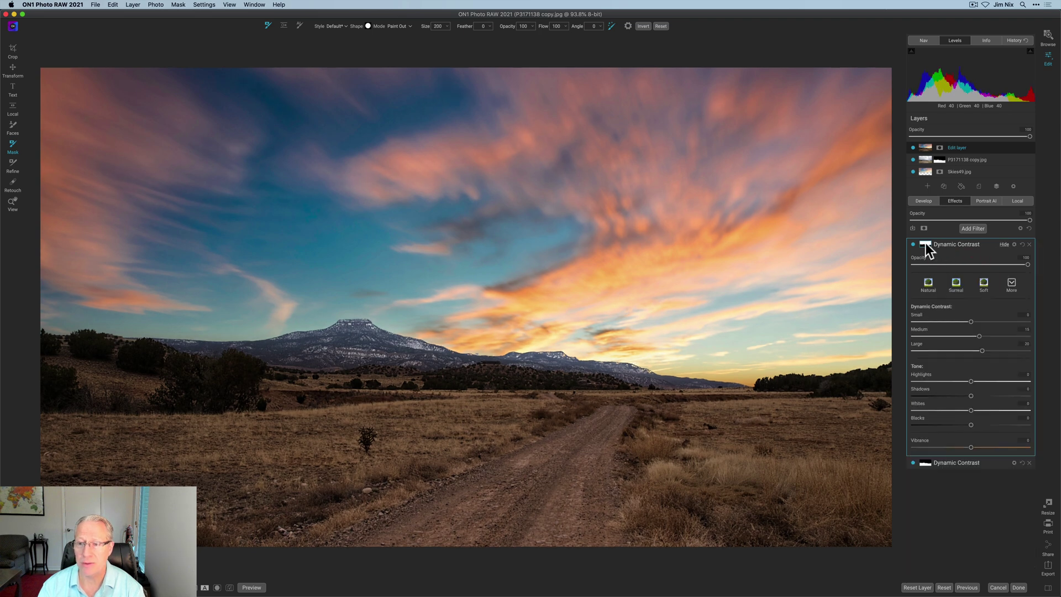
{"action": "left_click", "coordinate": [936, 303]}
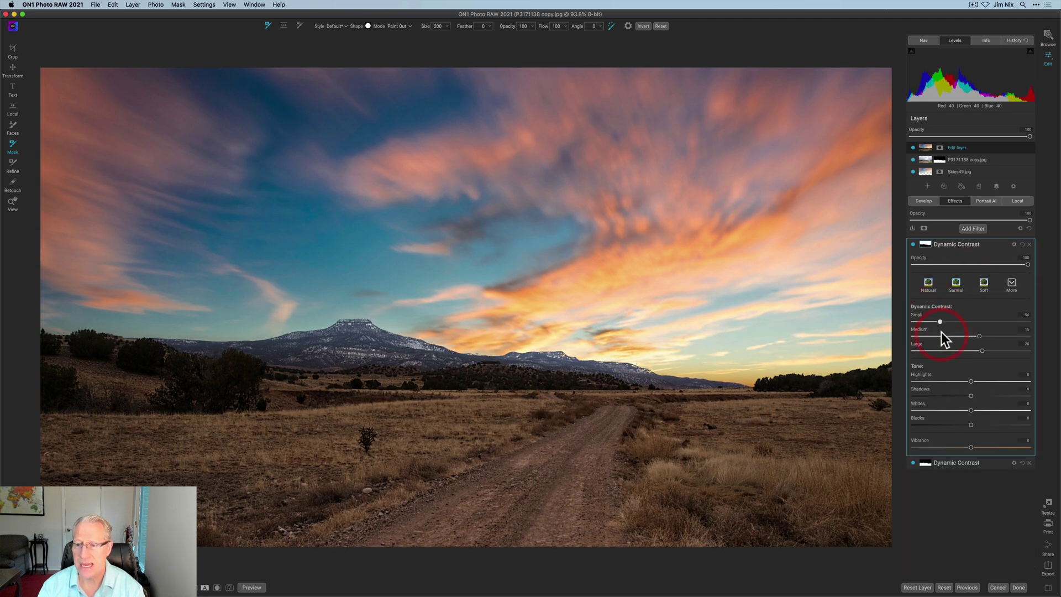
{"action": "left_click", "coordinate": [943, 350]}
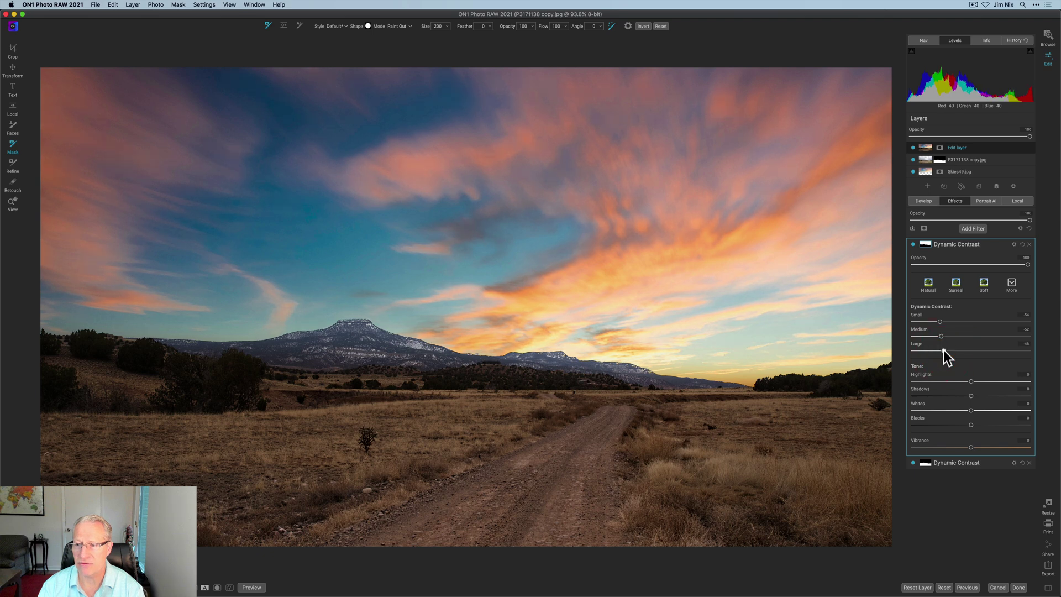
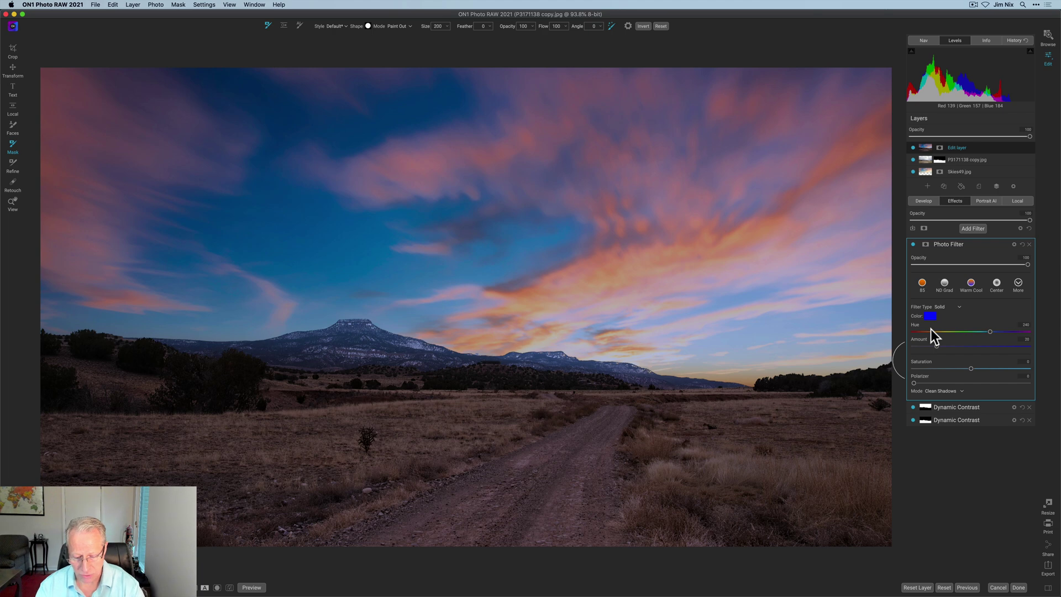
- Change the solid Photo Filter to orange with a hue of about 38 and an amount of about 14, comparing it off and on
{"action": "left_click", "coordinate": [931, 331]}
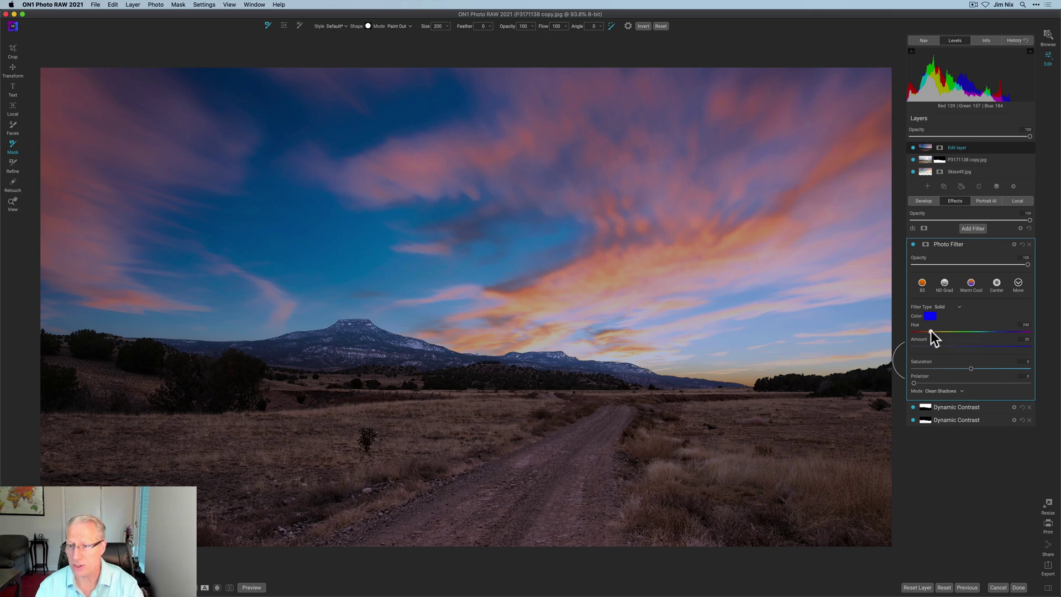
{"action": "left_click_drag", "start_coordinate": [931, 330], "coordinate": [933, 346]}
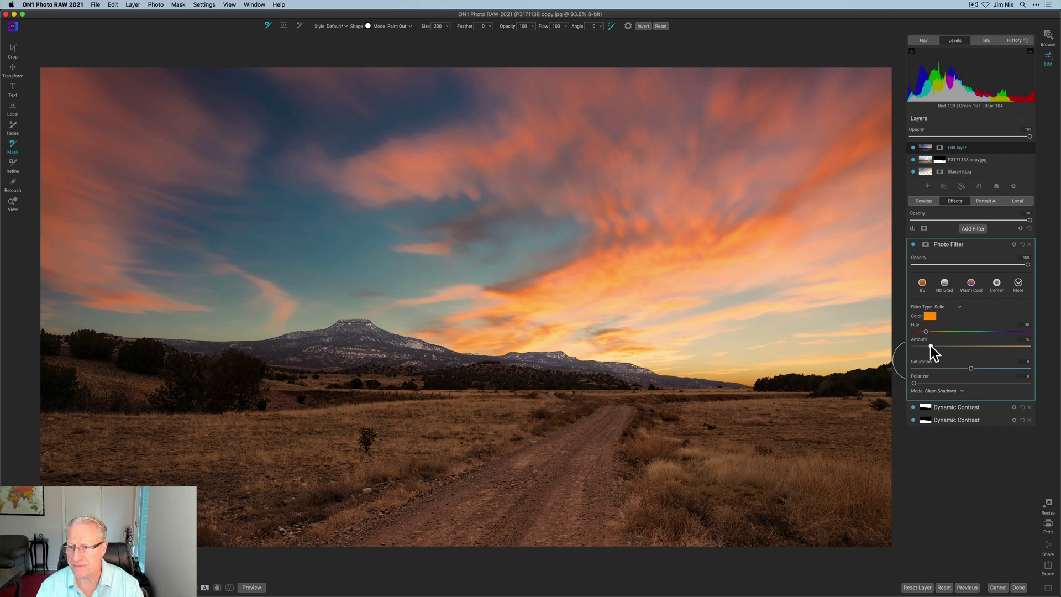
{"action": "left_click", "coordinate": [930, 346]}
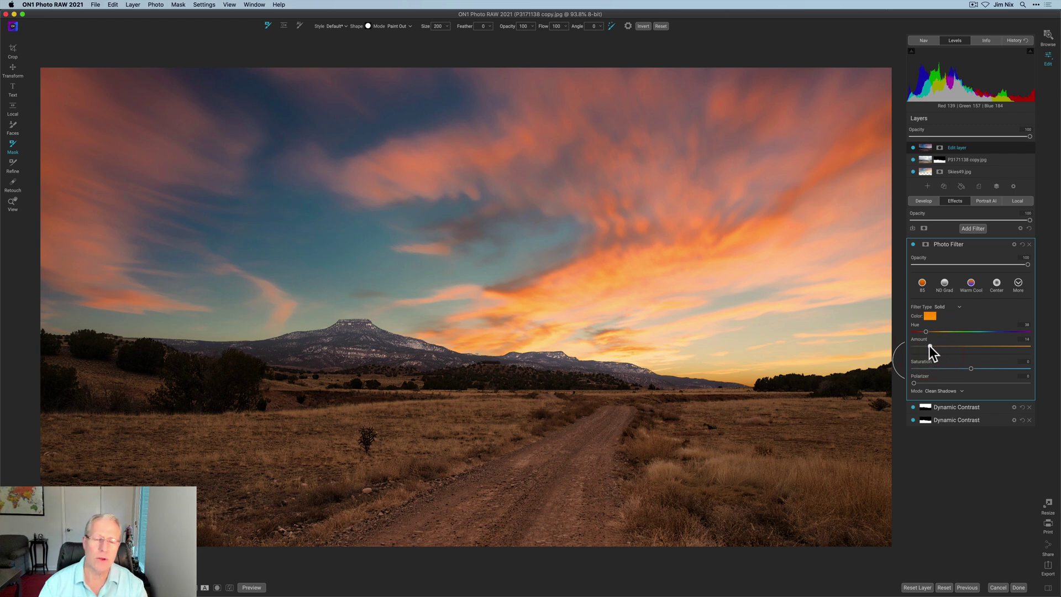
{"action": "left_click", "coordinate": [913, 245]}
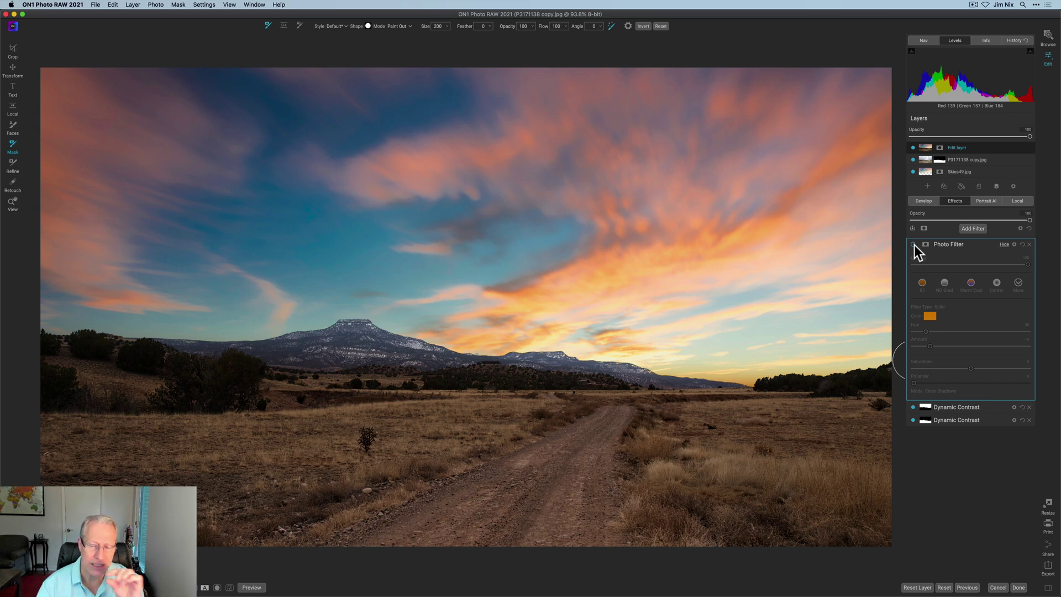
{"action": "left_click", "coordinate": [913, 244]}
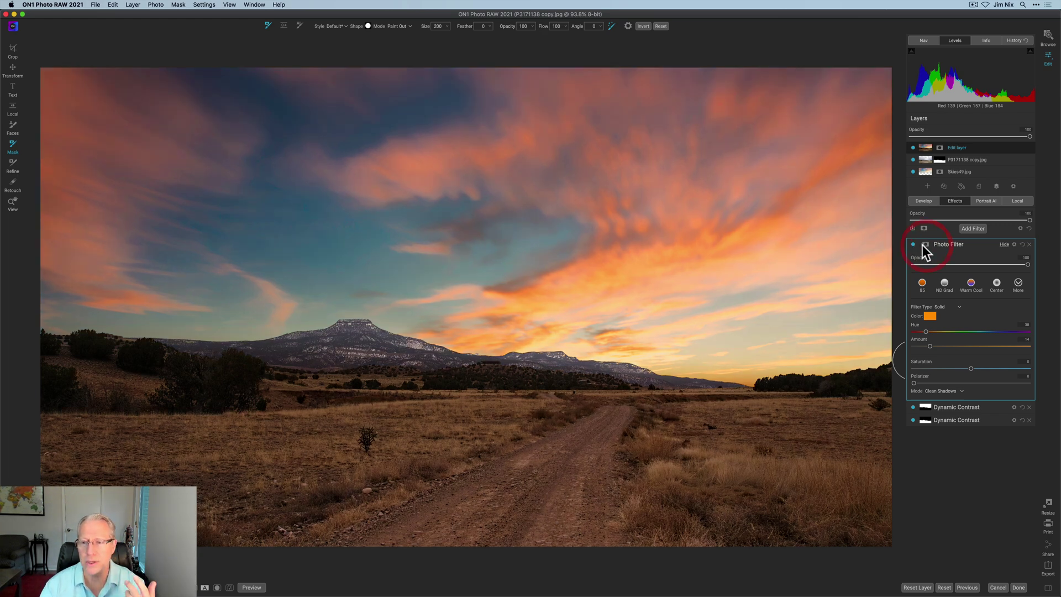
- Invert the Photo Filter's mask to hide the effect and switch the masking brush to Paint In
{"action": "left_click", "coordinate": [926, 246]}
{"action": "left_click", "coordinate": [958, 284]}
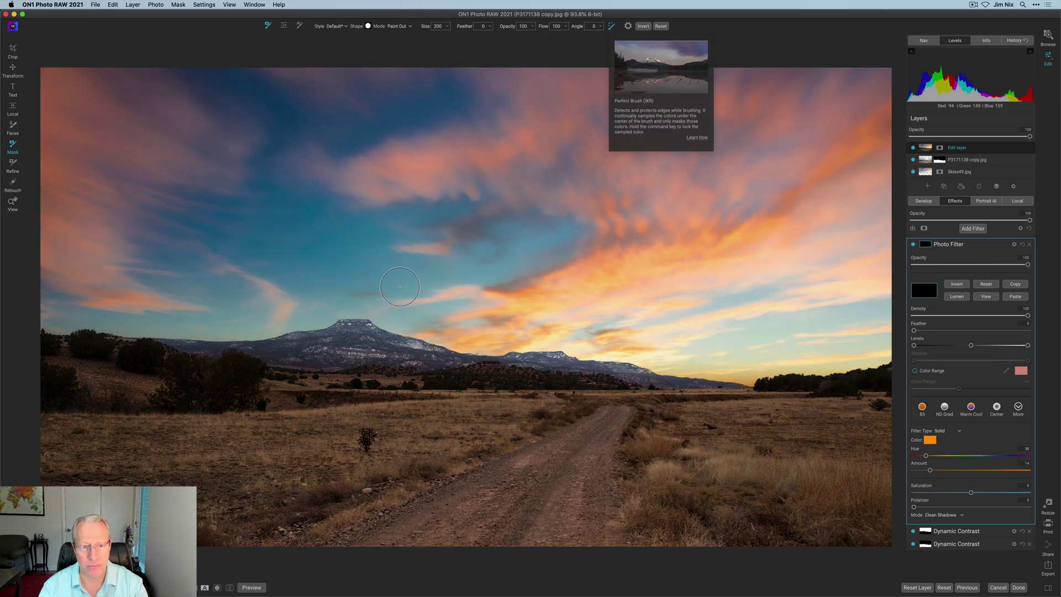
{"action": "left_click", "coordinate": [394, 27]}
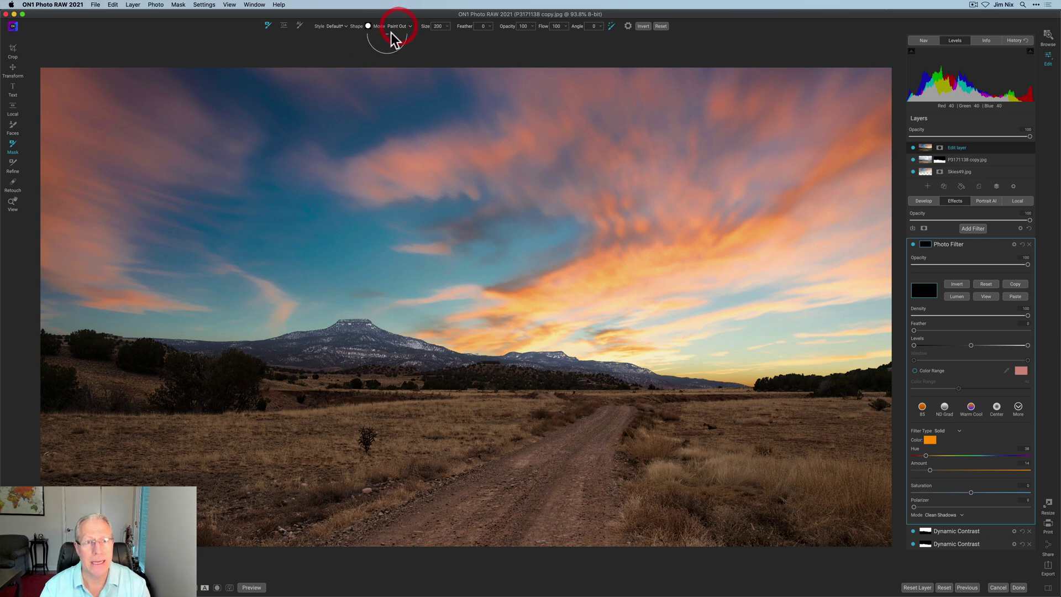
{"action": "left_click", "coordinate": [397, 34]}
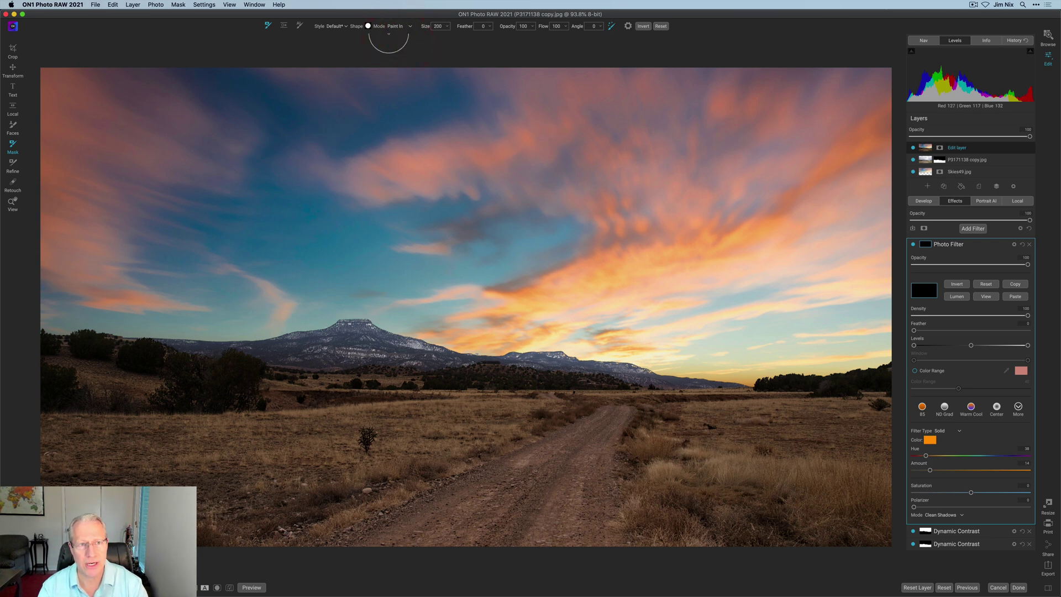
- Paint the orange Photo Filter onto the mountain range along the horizon with a size 70 brush
{"action": "key", "text": "bracketleft"}
{"action": "key", "text": "bracketleft"}
{"action": "key", "text": "bracketleft"}
{"action": "key", "text": "bracketleft"}
{"action": "key", "text": "bracketleft"}
{"action": "key", "text": "bracketleft"}
{"action": "key", "text": "bracketleft"}
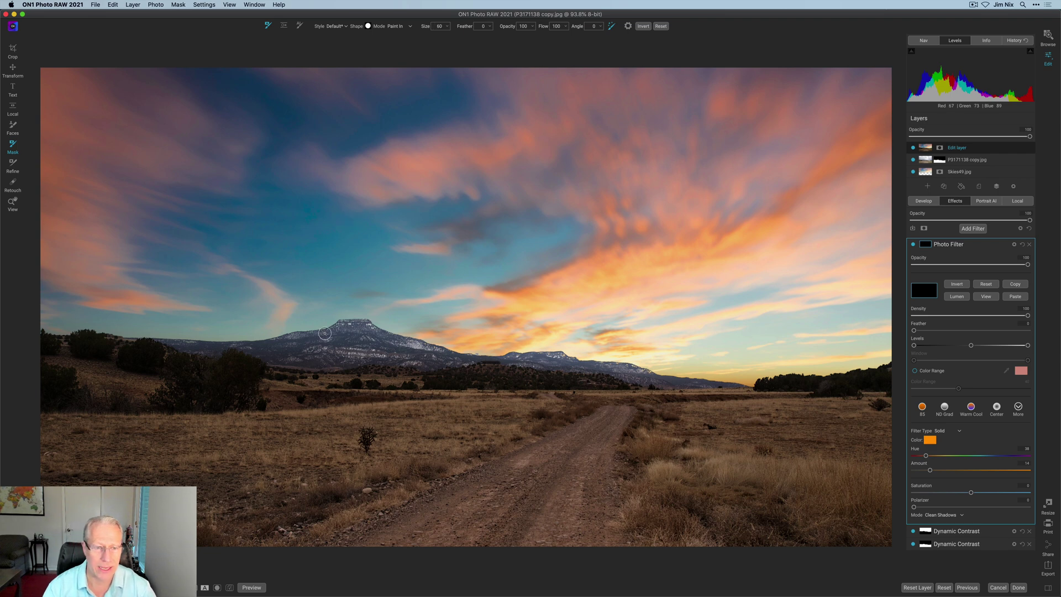
{"action": "key", "text": "bracketright"}
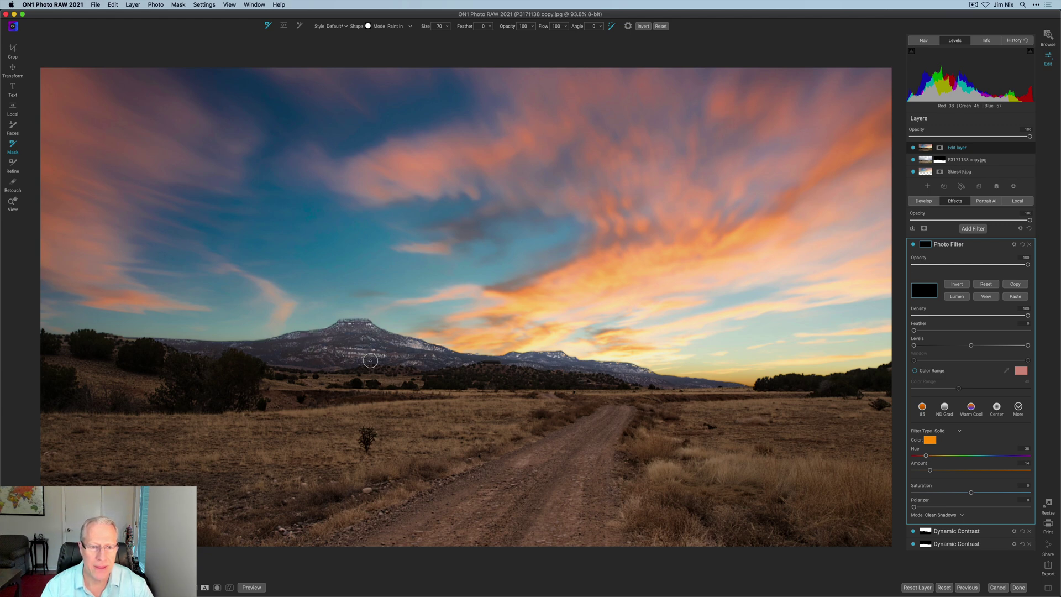
{"action": "mouse_move", "coordinate": [361, 345]}
{"action": "left_mouse_down"}
{"action": "mouse_move", "coordinate": [353, 331]}
{"action": "mouse_move", "coordinate": [366, 325]}
{"action": "left_mouse_up"}
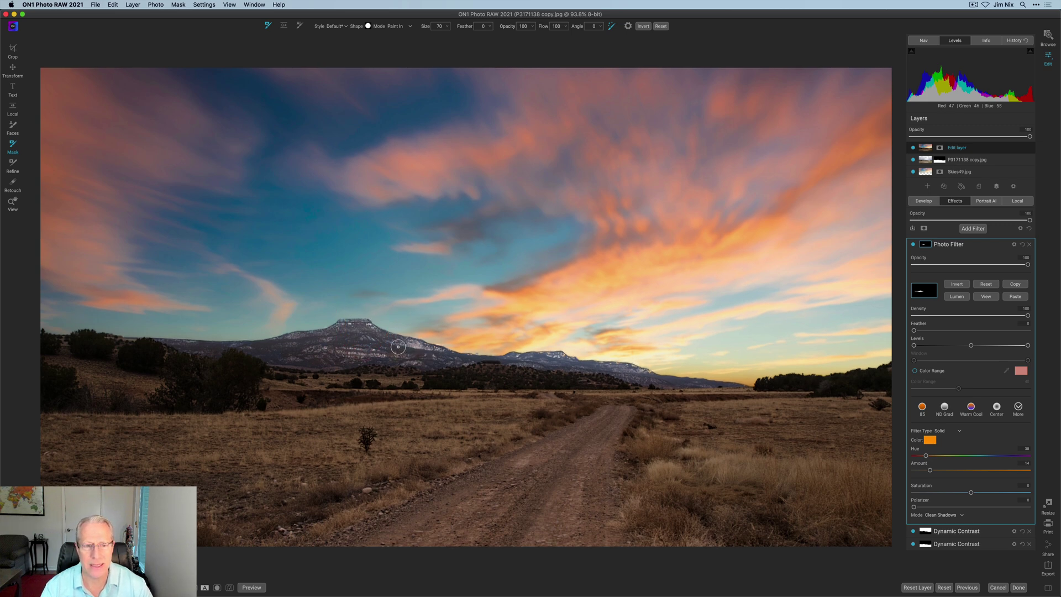
{"action": "left_click_drag", "start_coordinate": [419, 348], "coordinate": [489, 358]}
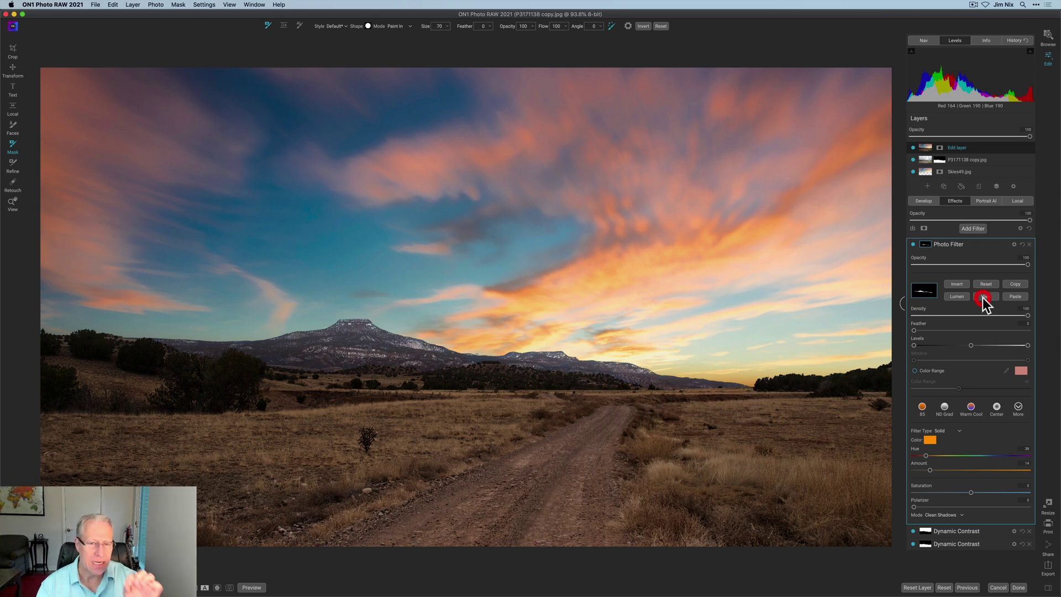
- Check the Photo Filter's mask in black and white and its effect off and on, and collapse the filter's settings
{"action": "left_click", "coordinate": [983, 297]}
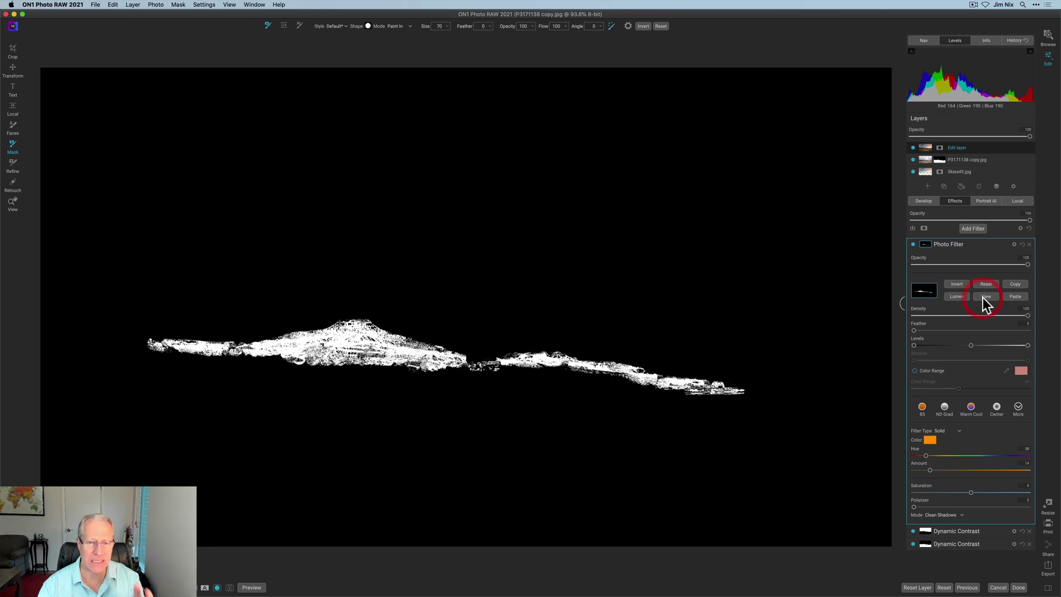
{"action": "left_click", "coordinate": [914, 244]}
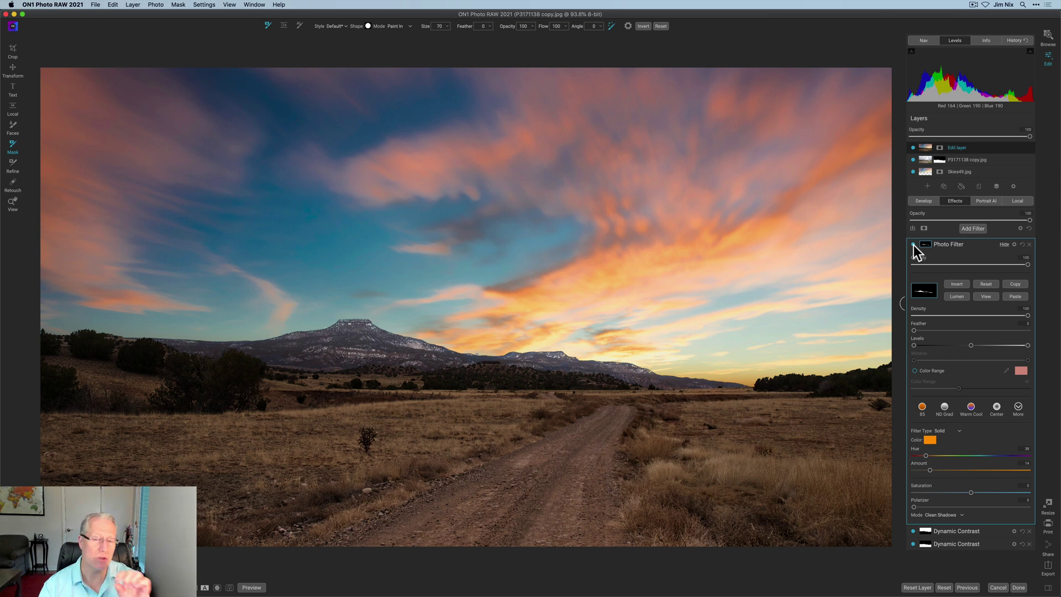
{"action": "left_click", "coordinate": [913, 244]}
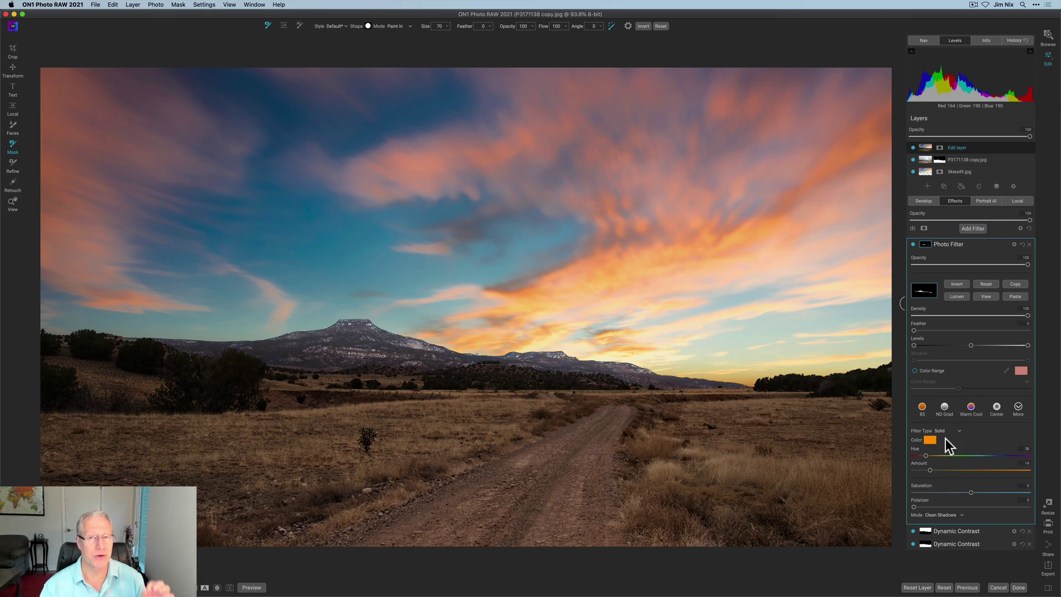
{"action": "left_click", "coordinate": [930, 244]}
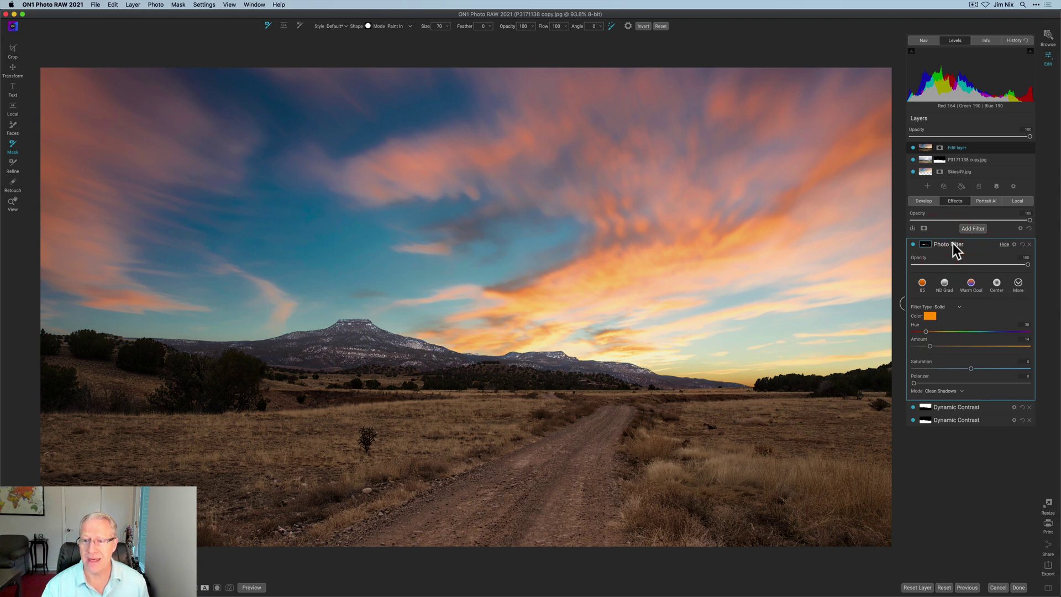
{"action": "left_click", "coordinate": [953, 243]}
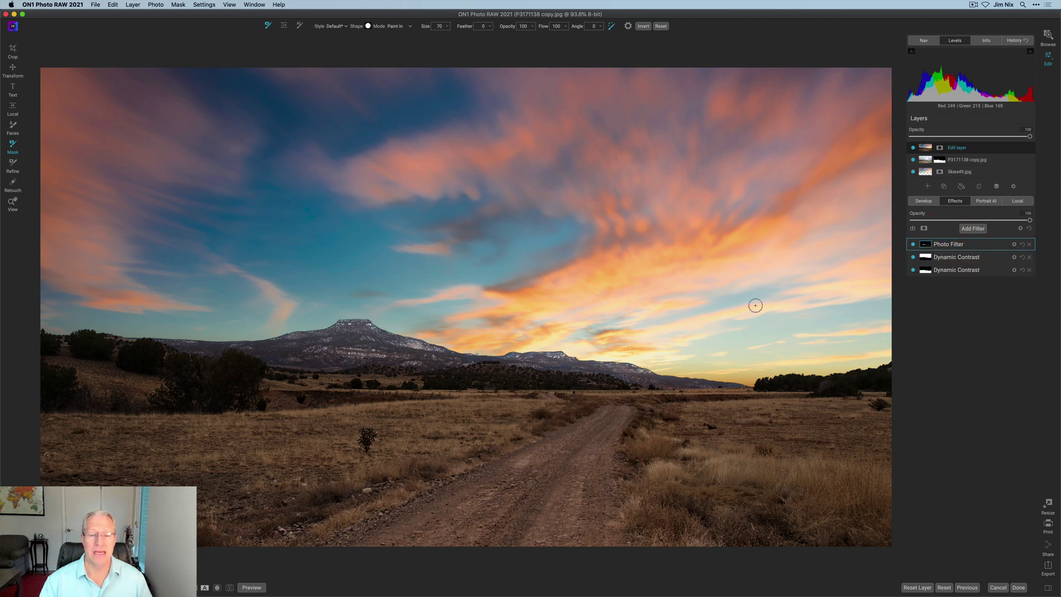